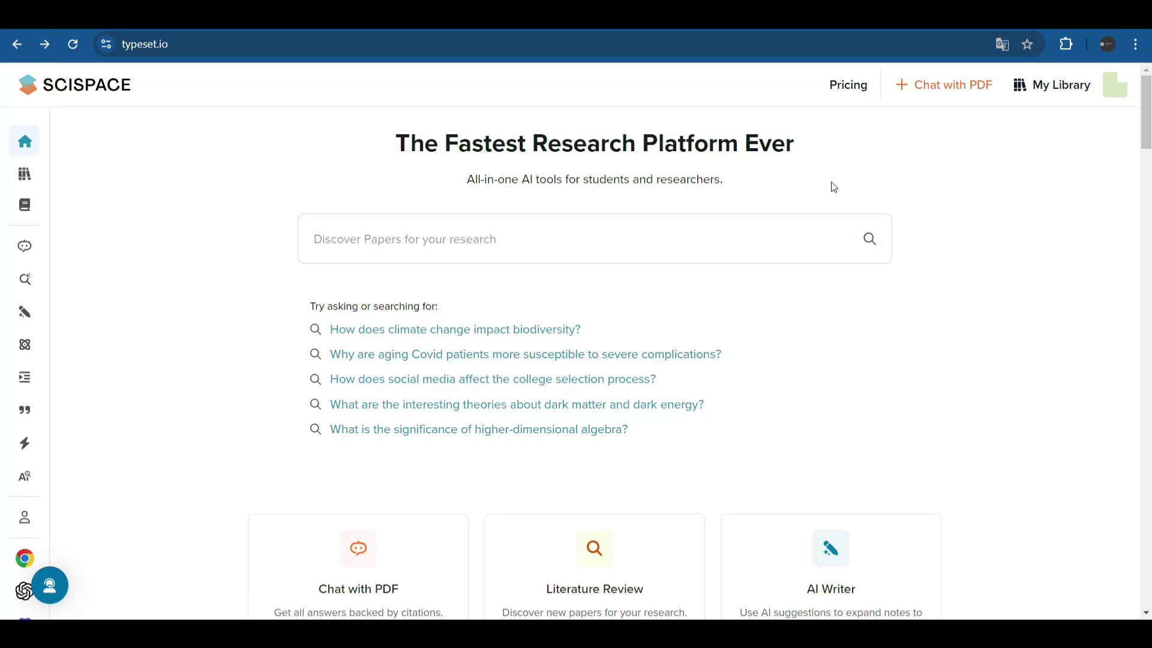
# - Translate the SciSpace home page into español with Chrome's Google Translate
pyautogui.click(1136, 44)
pyautogui.click(936, 415)
pyautogui.click(831, 77)
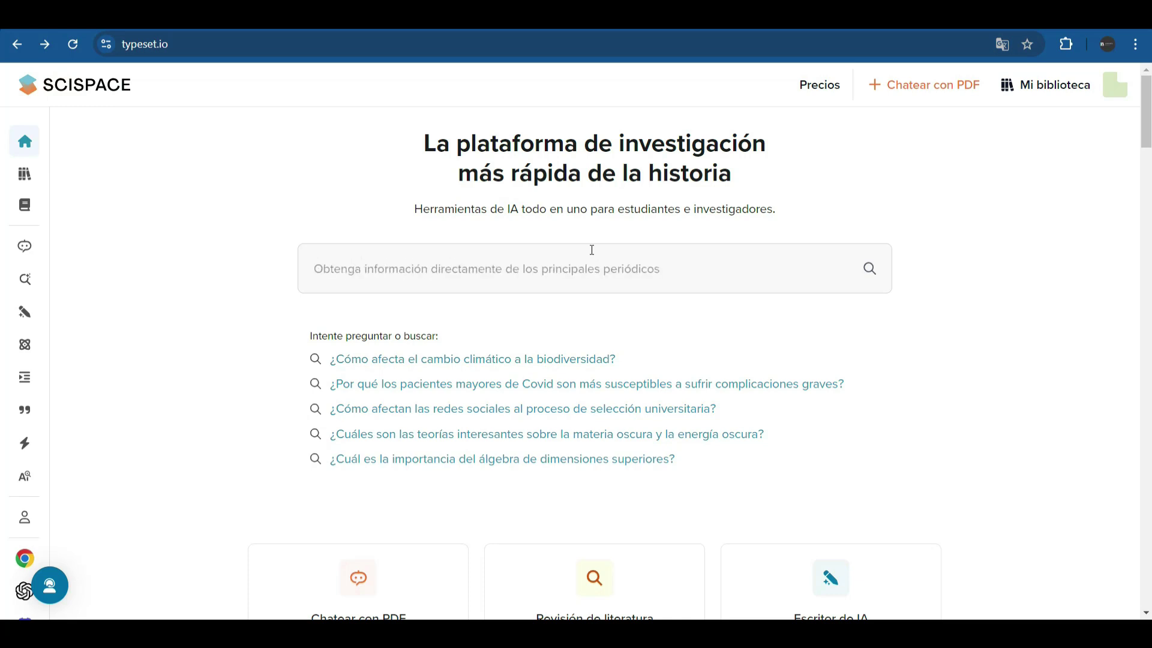
pyautogui.moveTo(50, 246)
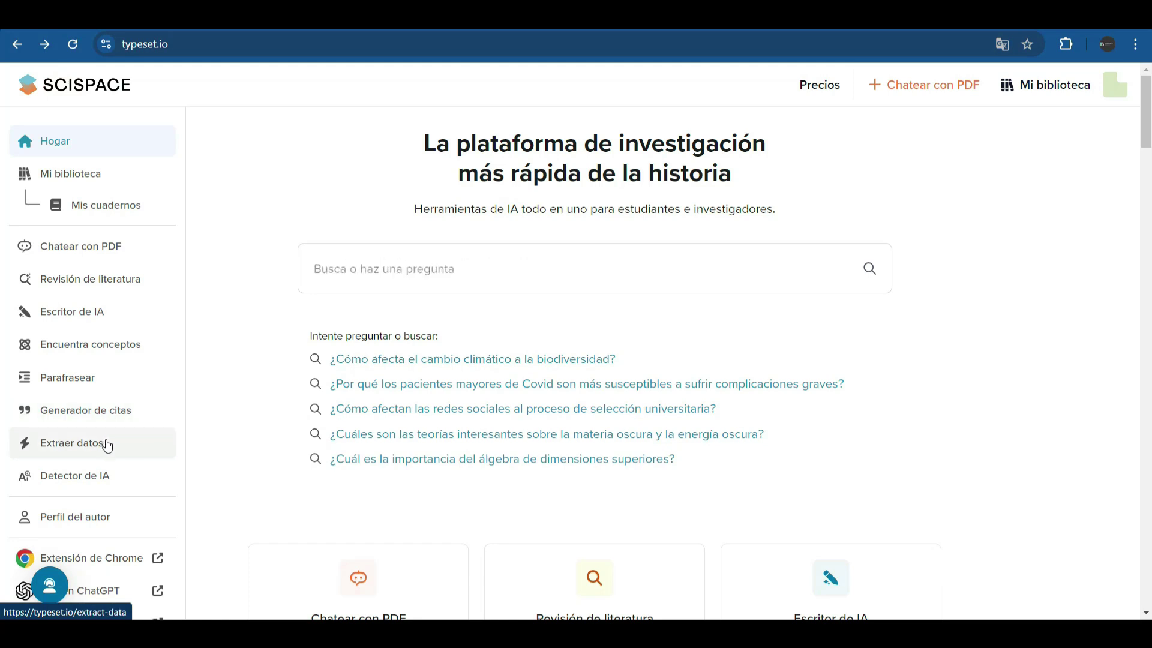
# - Scroll the home page, then bring up the Spanish suggested questions in the main search box
pyautogui.scroll(-4, 116, 496)
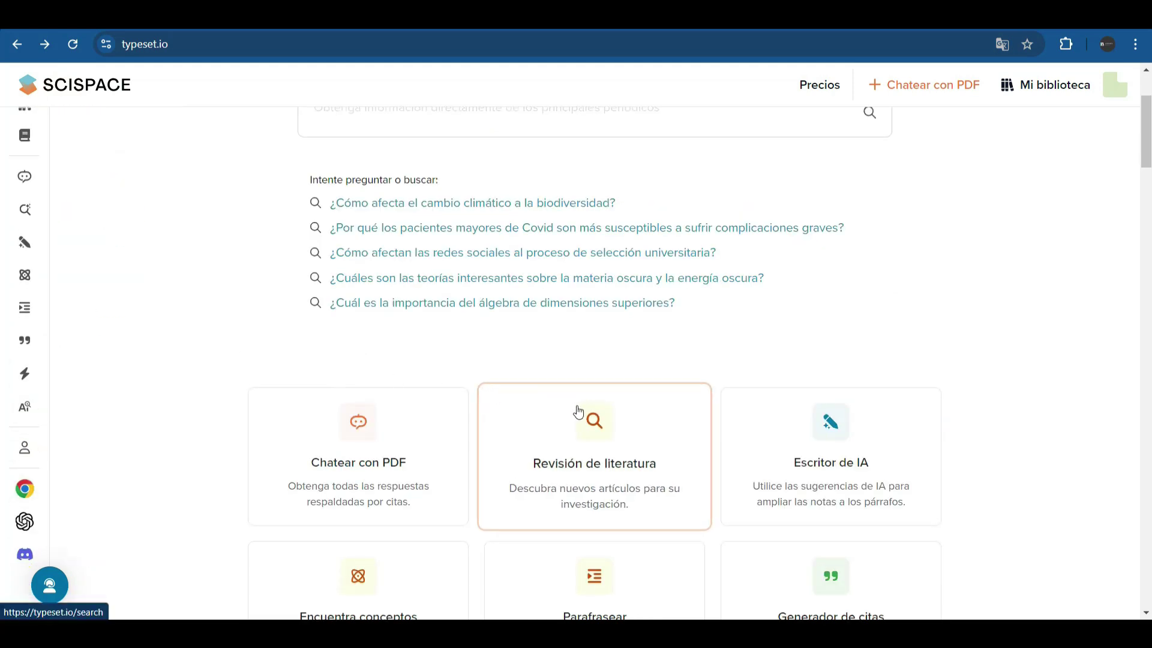
pyautogui.scroll(3, 564, 456)
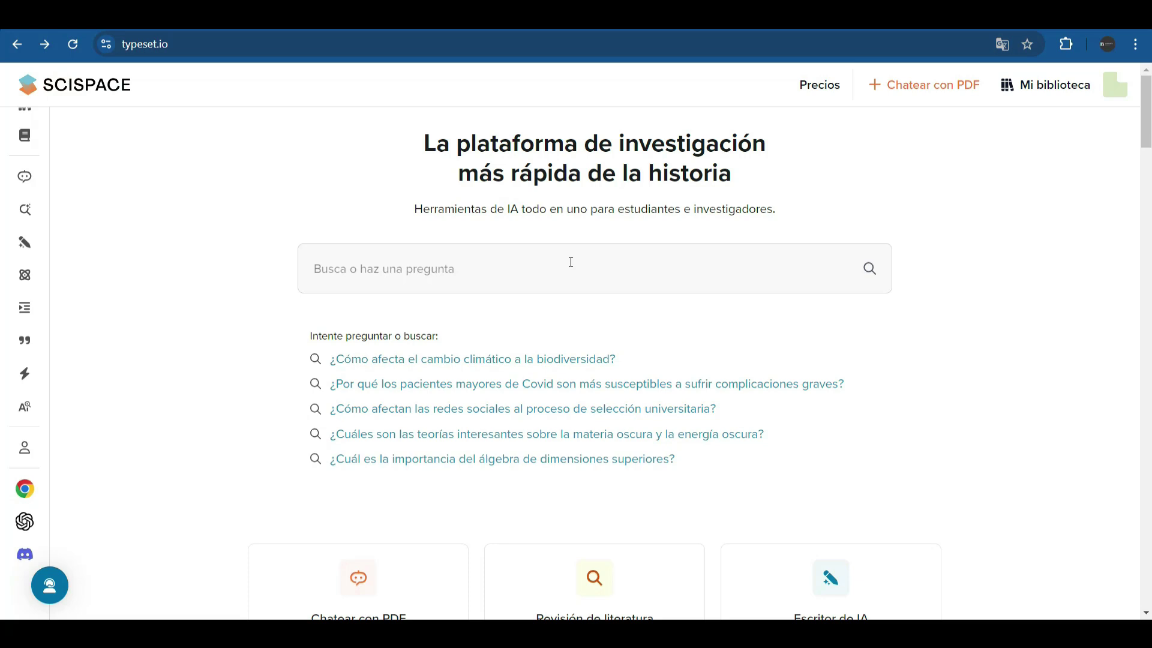
pyautogui.click(380, 277)
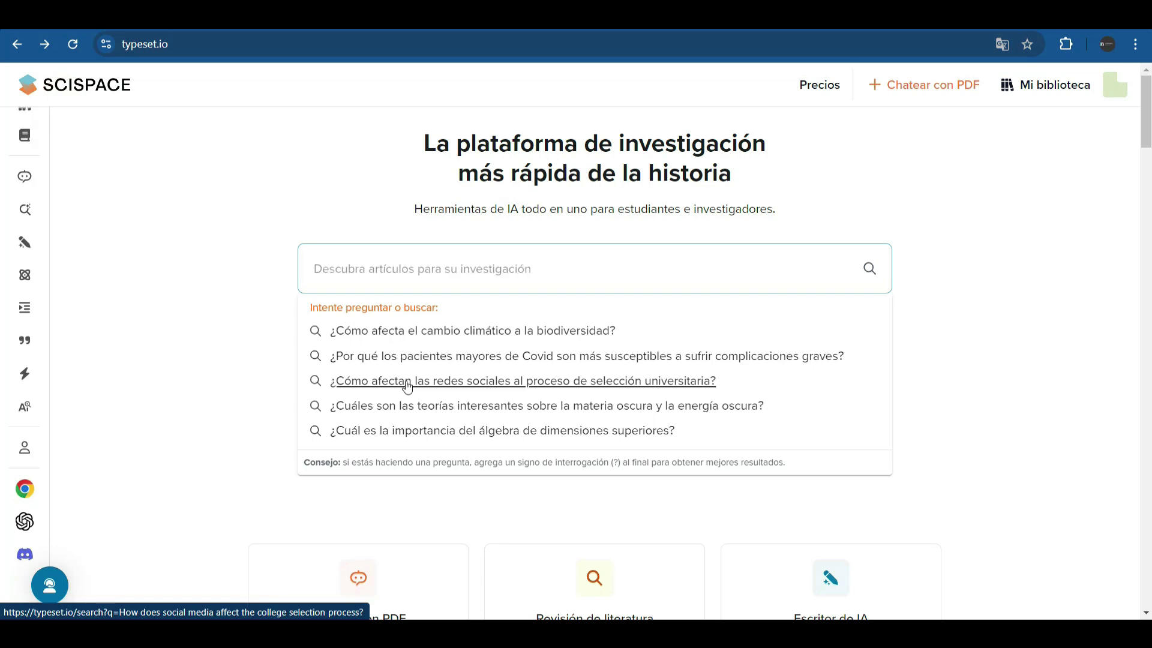
# - Search 'How does social media affect the college selection process?' and review its Spanish summary
pyautogui.click(408, 387)
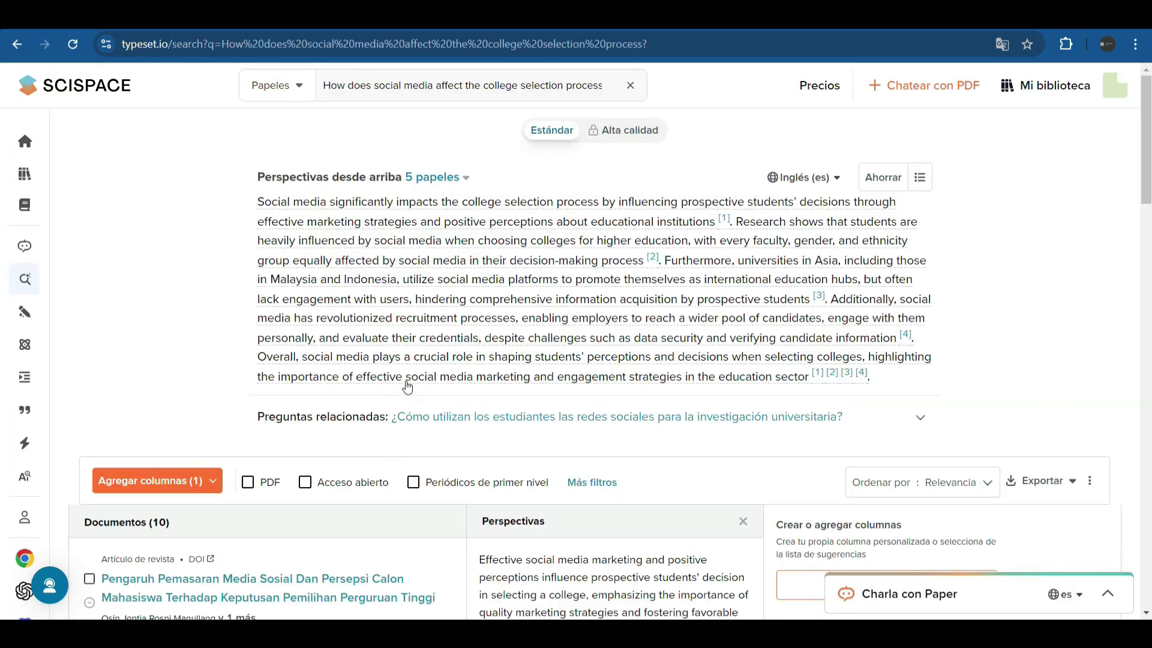
pyautogui.scroll(-3, 455, 323)
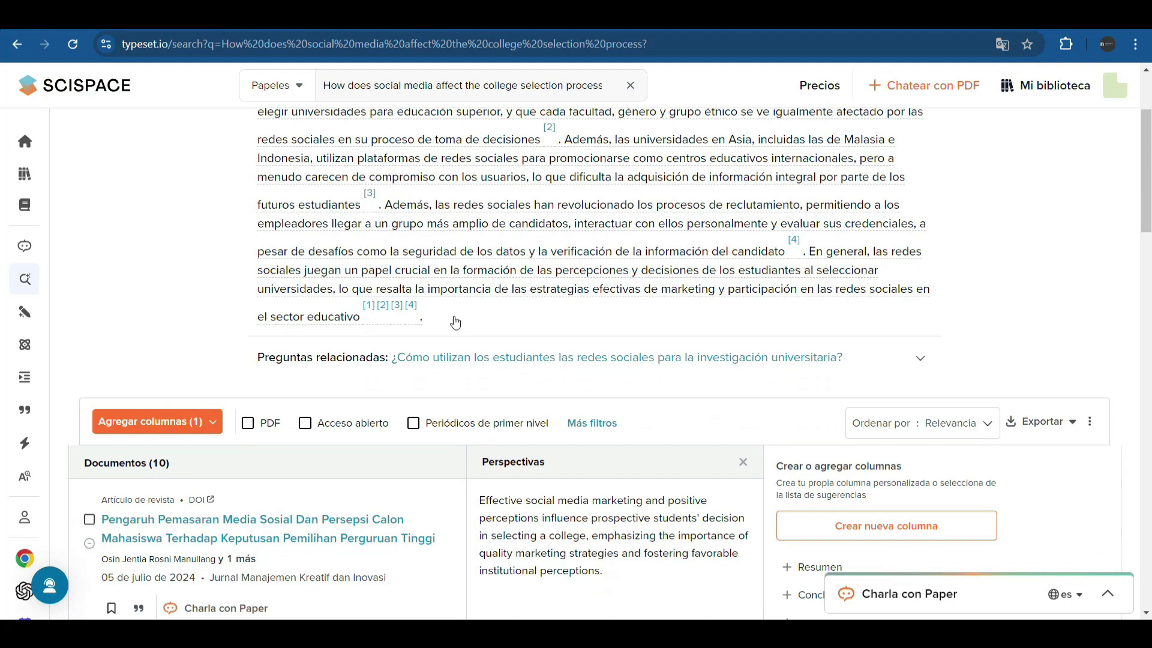
pyautogui.scroll(2, 455, 323)
pyautogui.scroll(1, 456, 323)
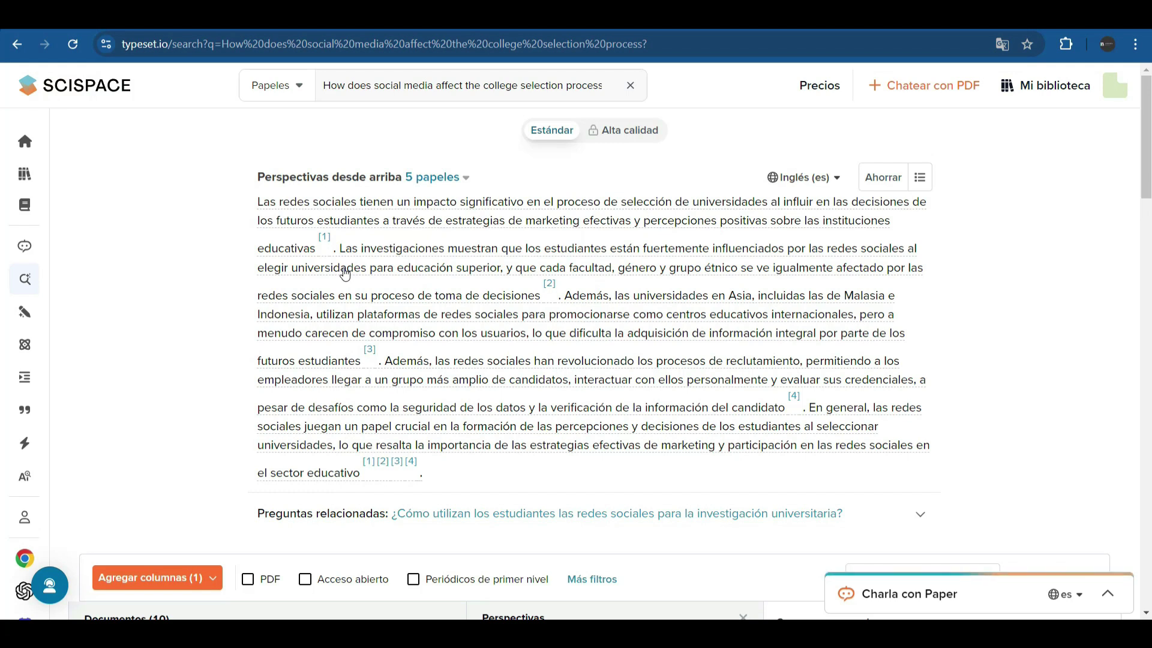
pyautogui.moveTo(325, 243)
pyautogui.scroll(-3, 240, 366)
pyautogui.scroll(3, 231, 372)
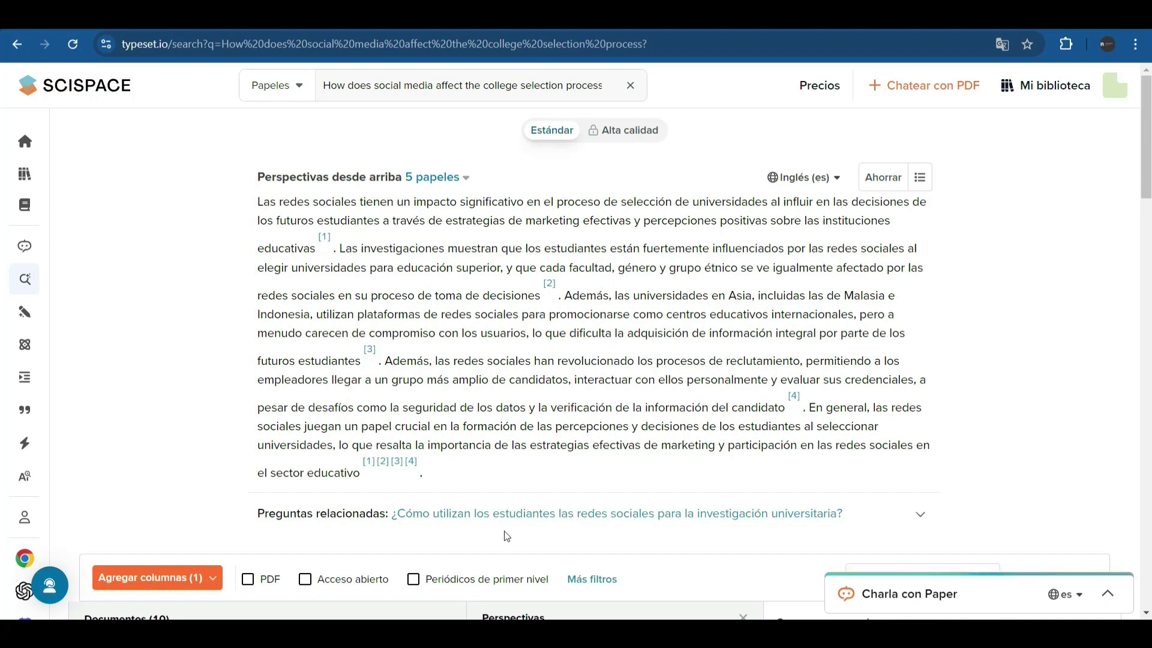
# - Scroll the paper list, open the social media and college choice paper, then return to results
pyautogui.scroll(-3, 360, 396)
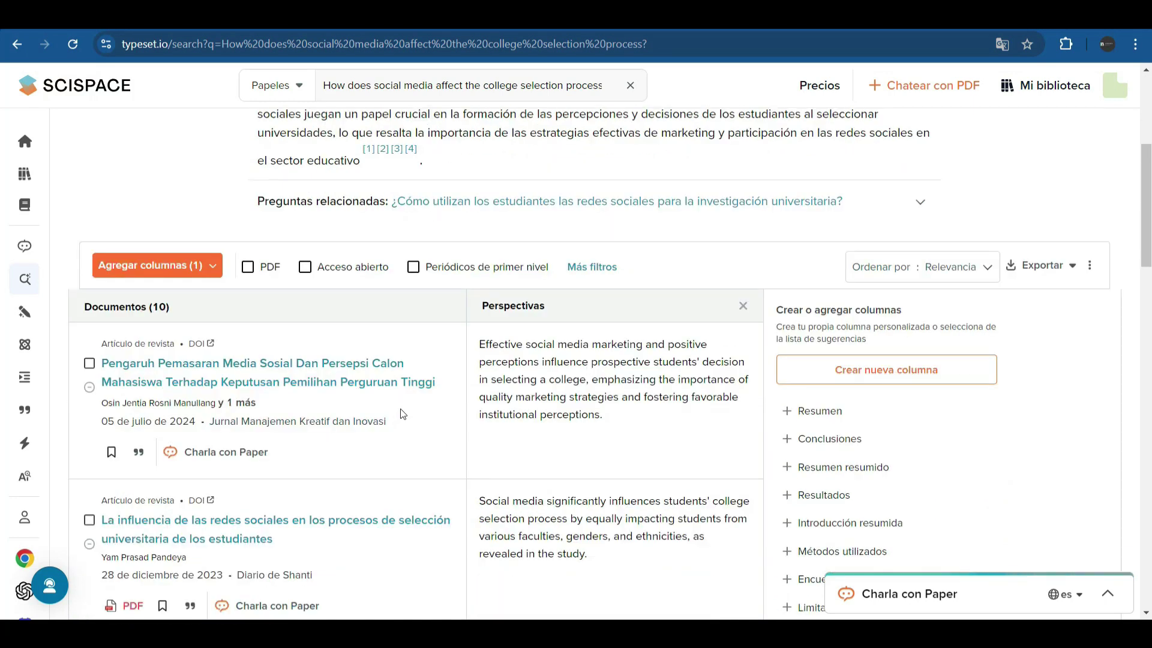
pyautogui.scroll(-3, 354, 396)
pyautogui.scroll(-10, 354, 396)
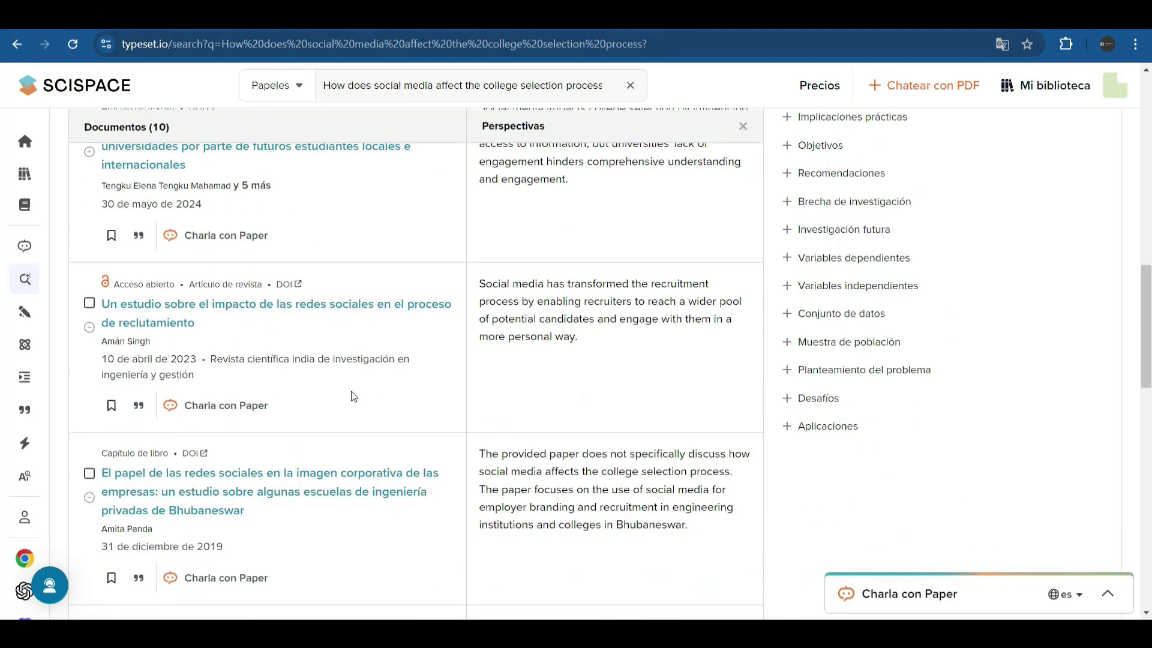
pyautogui.scroll(-10, 354, 396)
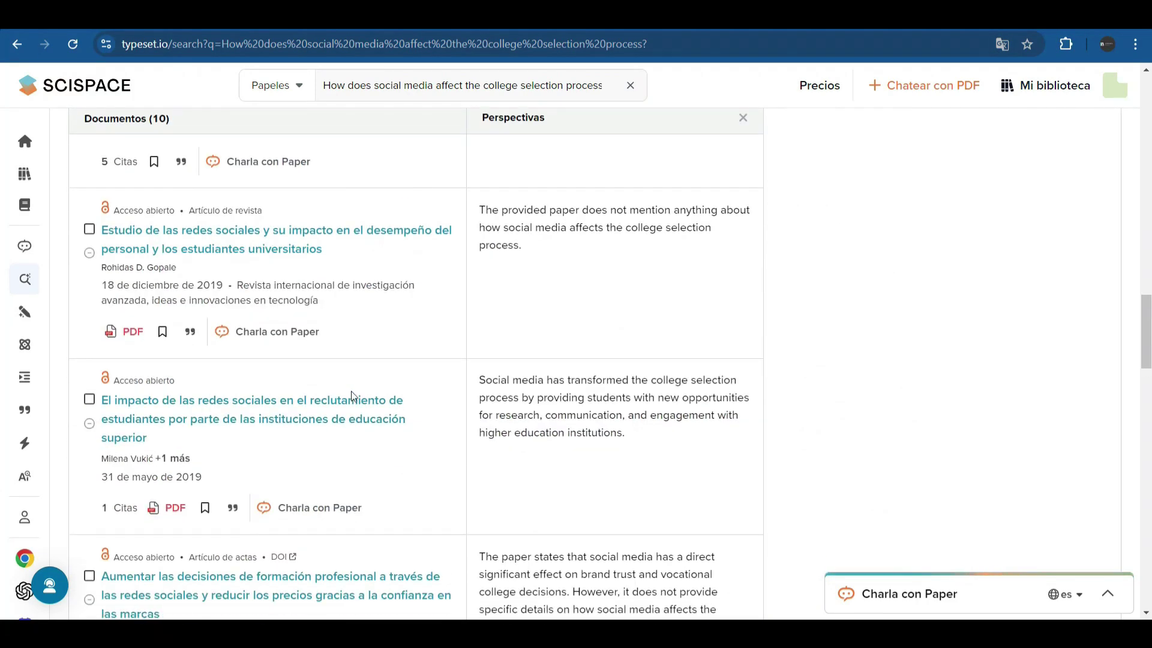
pyautogui.scroll(-3, 354, 397)
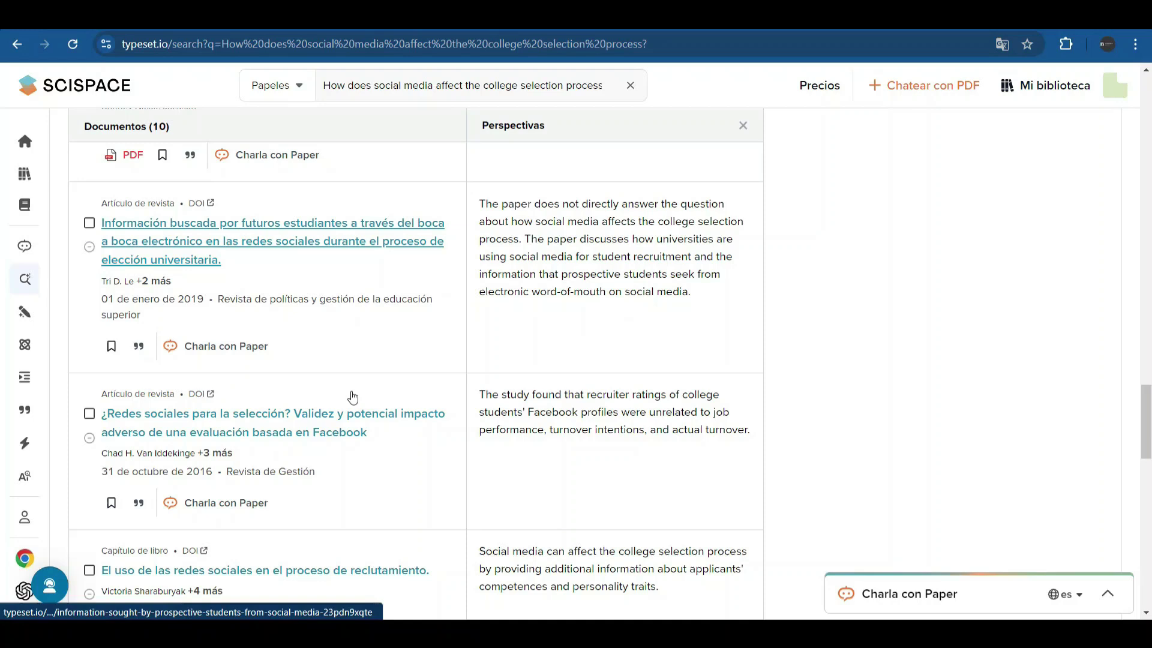
pyautogui.scroll(-15, 353, 397)
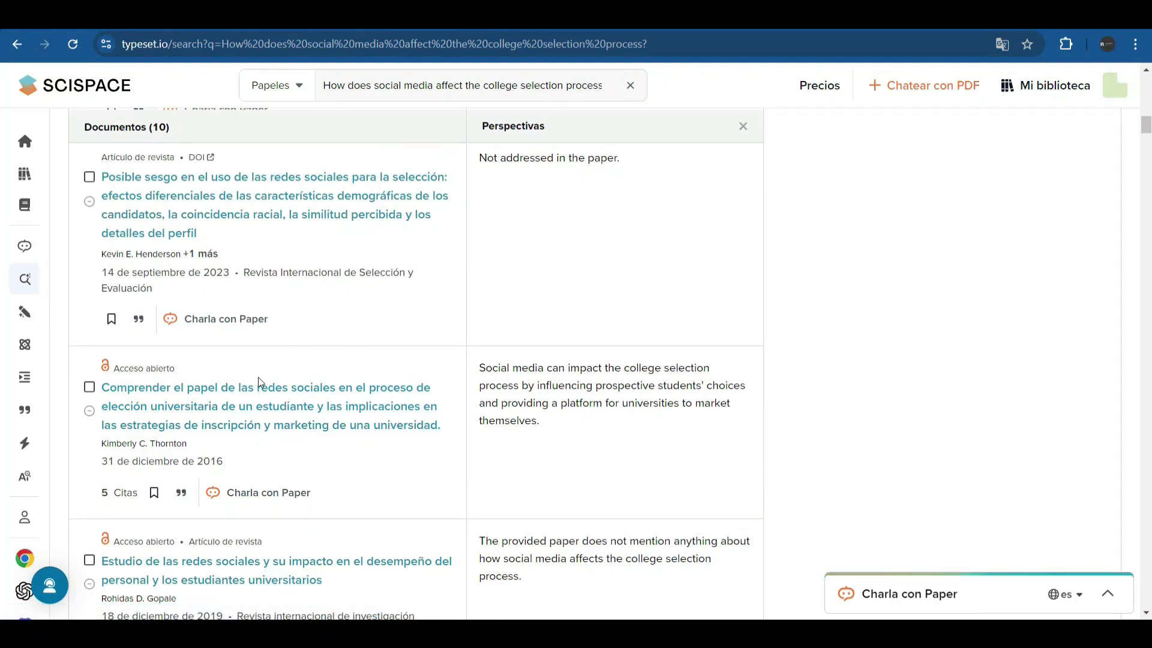
pyautogui.click(245, 393)
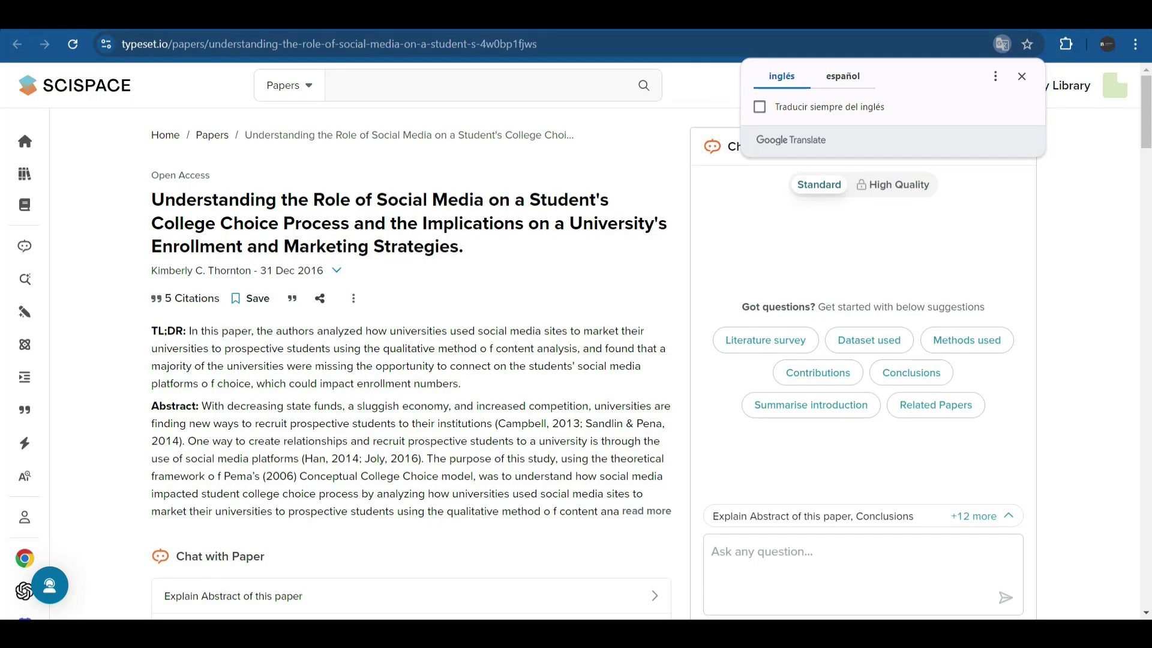
pyautogui.hotkey('alt', 'Left')
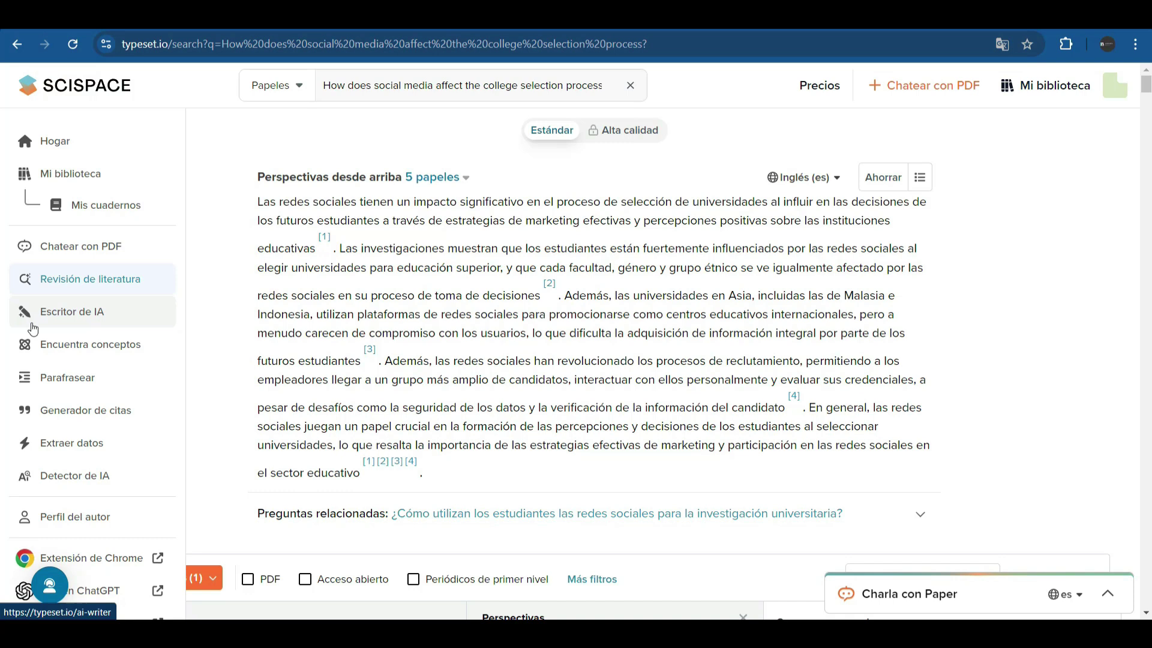
# - Go to Hogar, open Escritor de IA and scroll through the AI Writer's feature sections
pyautogui.click(33, 329)
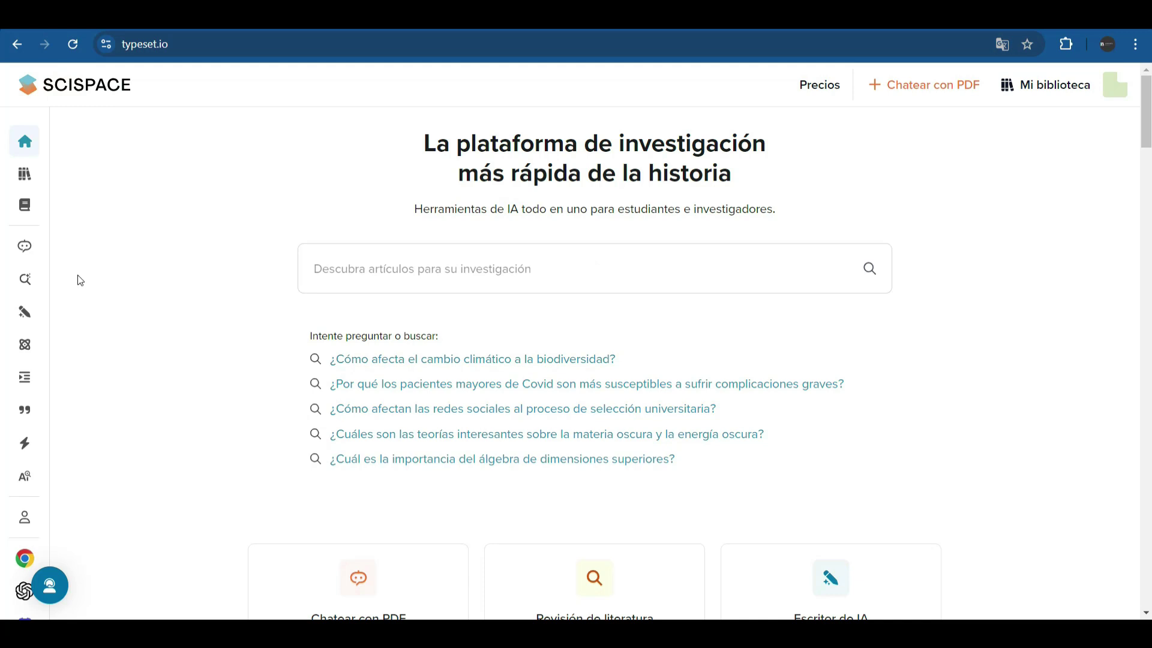
pyautogui.click(70, 316)
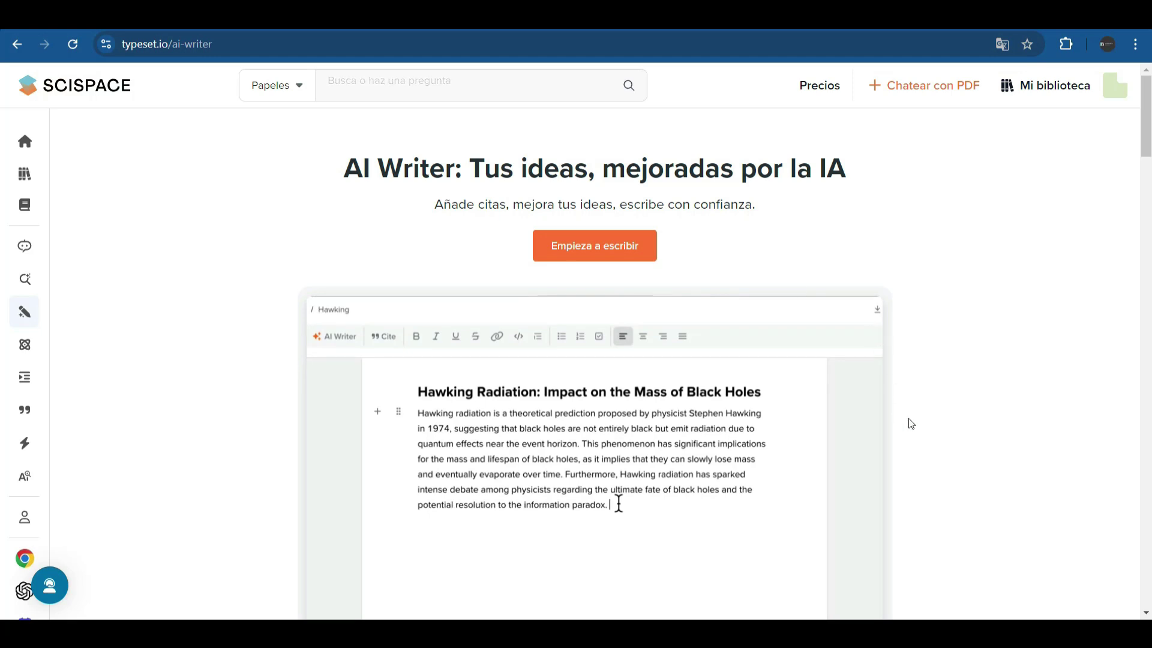
pyautogui.scroll(-5, 607, 428)
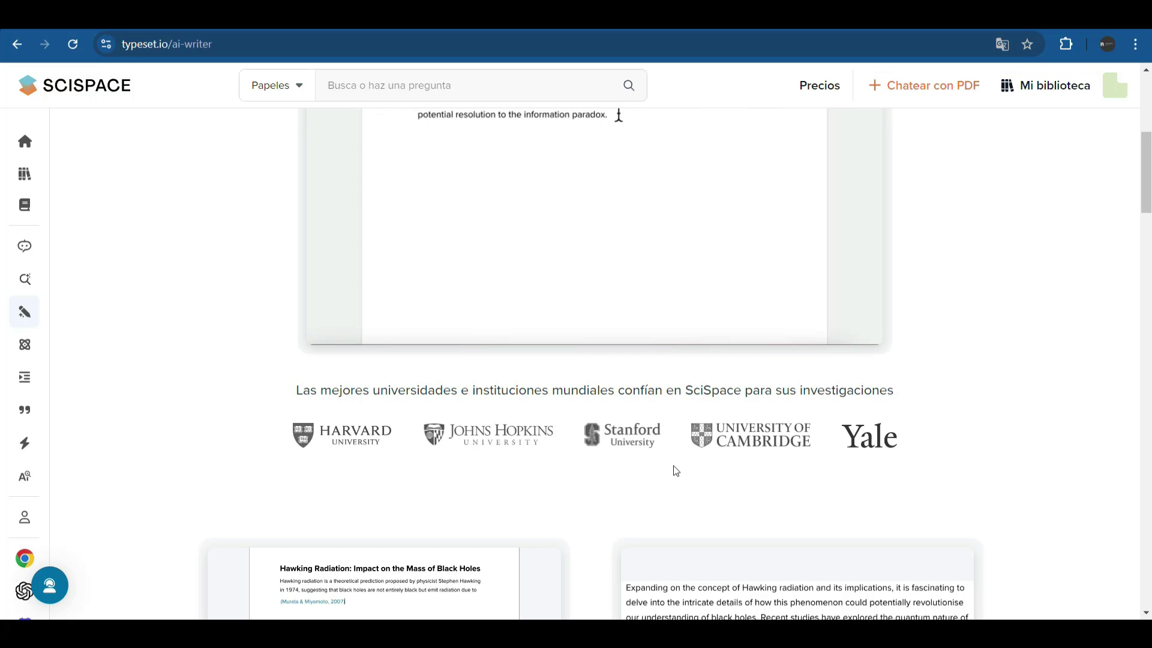
pyautogui.scroll(-3, 677, 471)
pyautogui.scroll(-2, 676, 471)
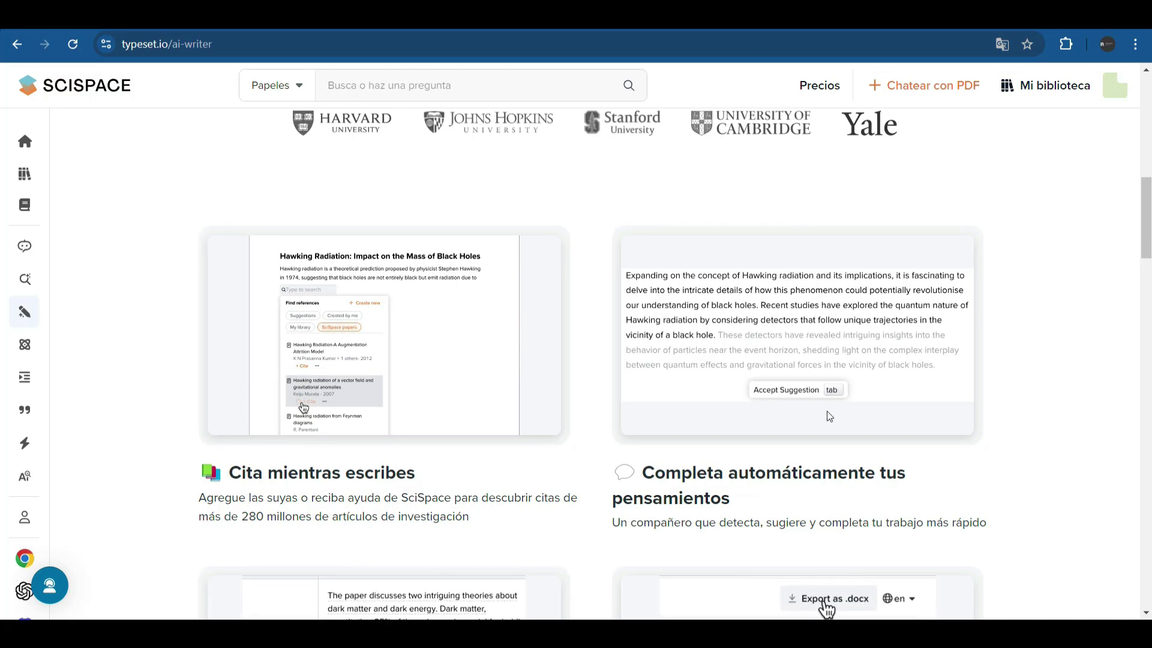
pyautogui.scroll(-3, 829, 416)
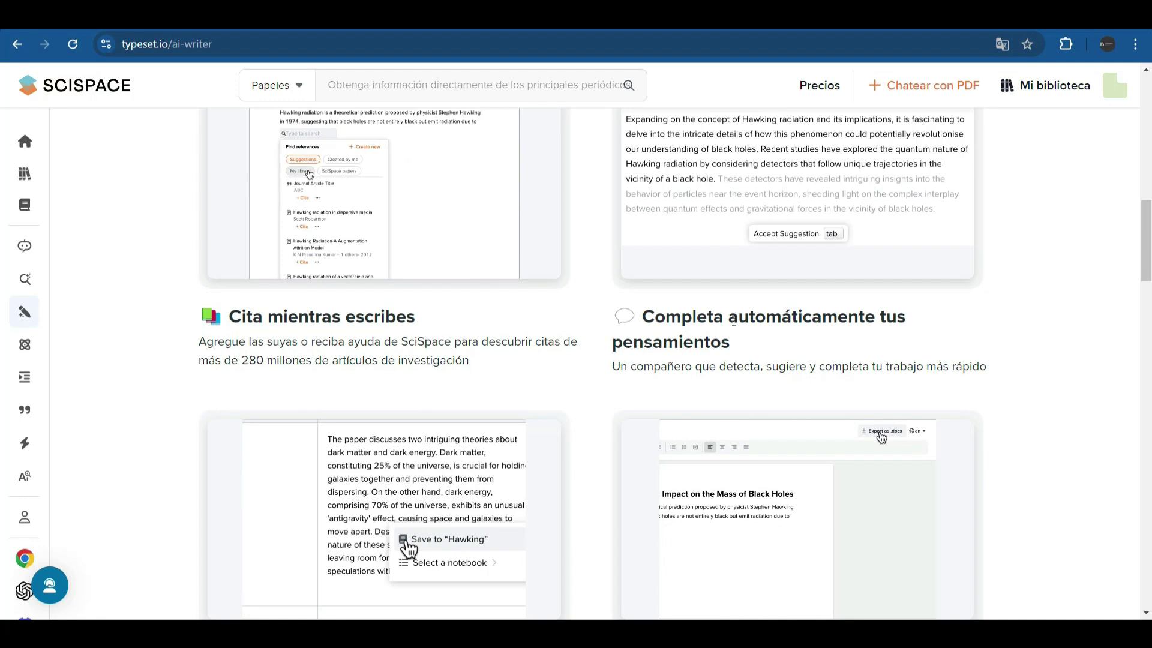
pyautogui.scroll(-3, 594, 408)
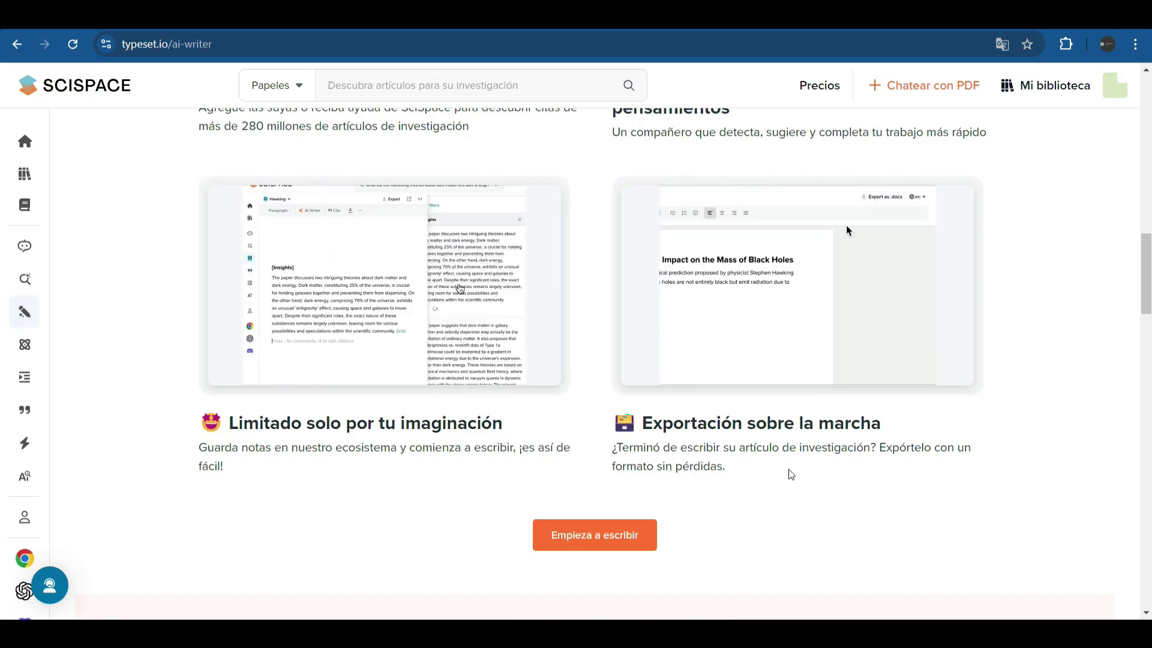
pyautogui.scroll(-3, 790, 470)
pyautogui.scroll(20, 145, 337)
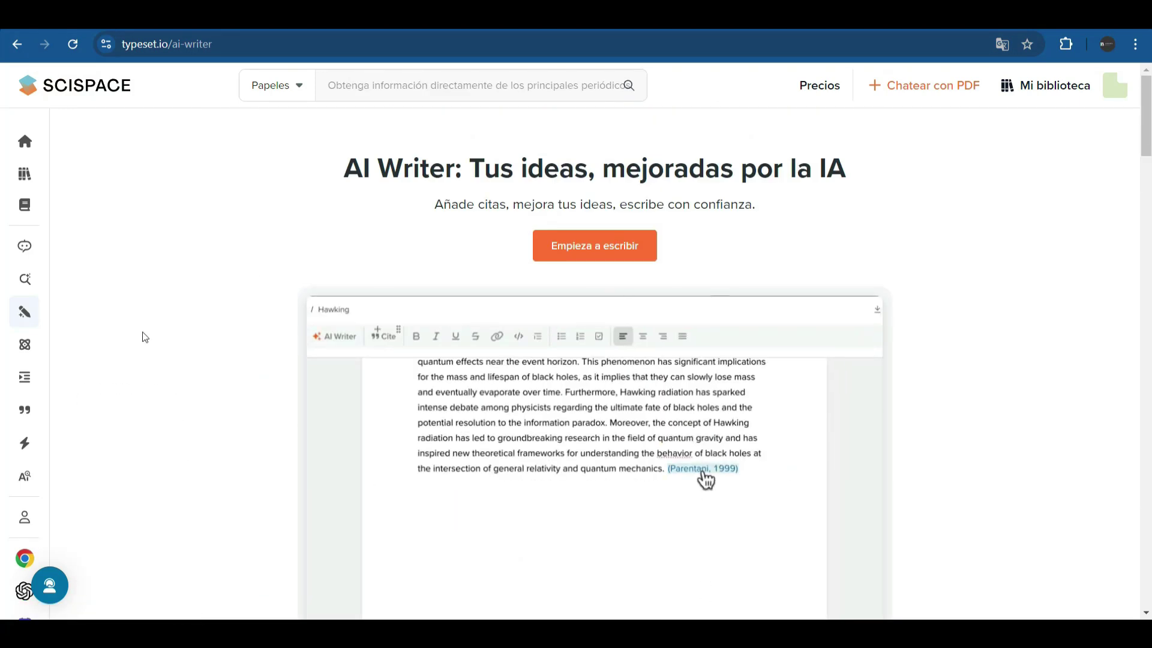
pyautogui.scroll(-6, 609, 126)
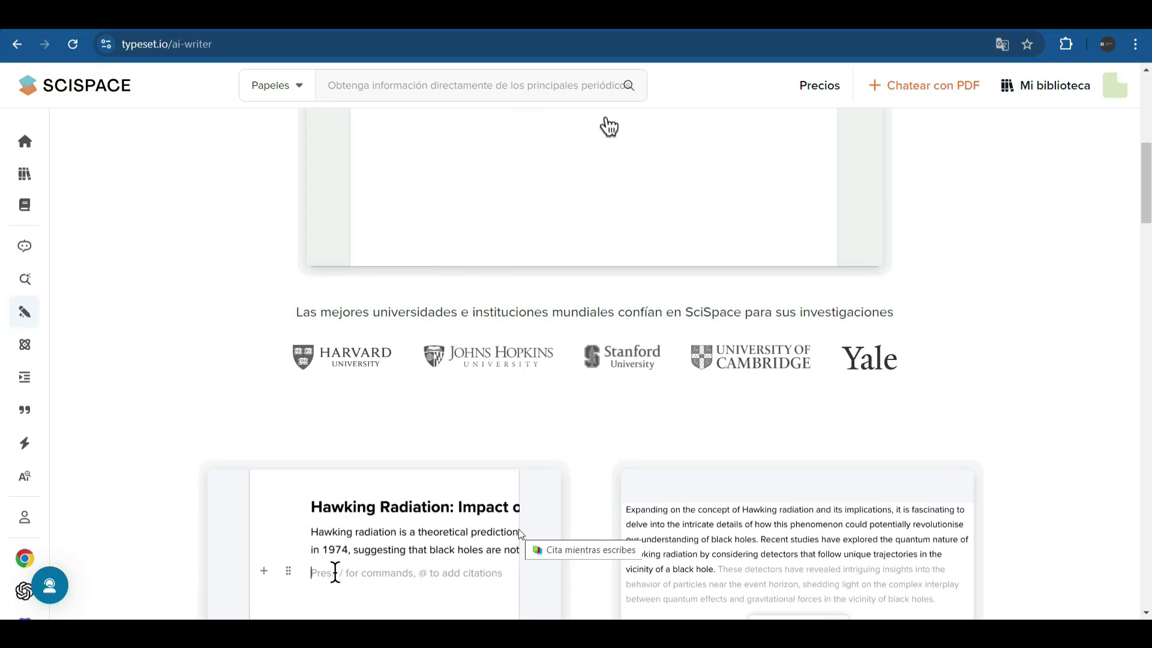
pyautogui.scroll(-5, 609, 126)
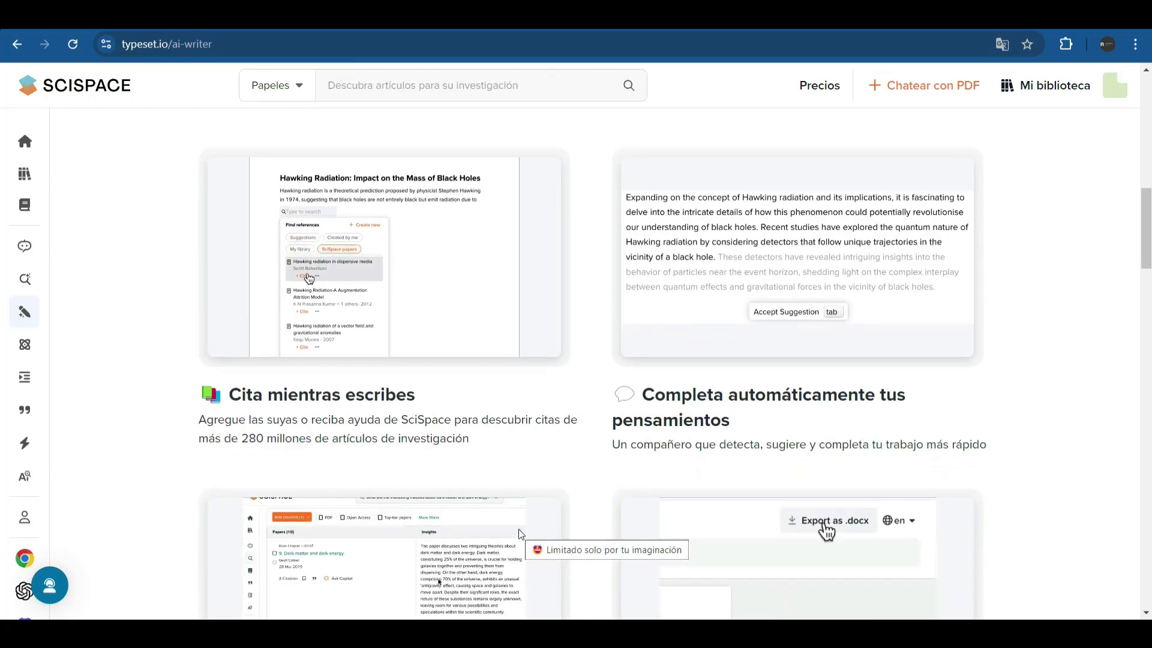
pyautogui.scroll(-3, 465, 466)
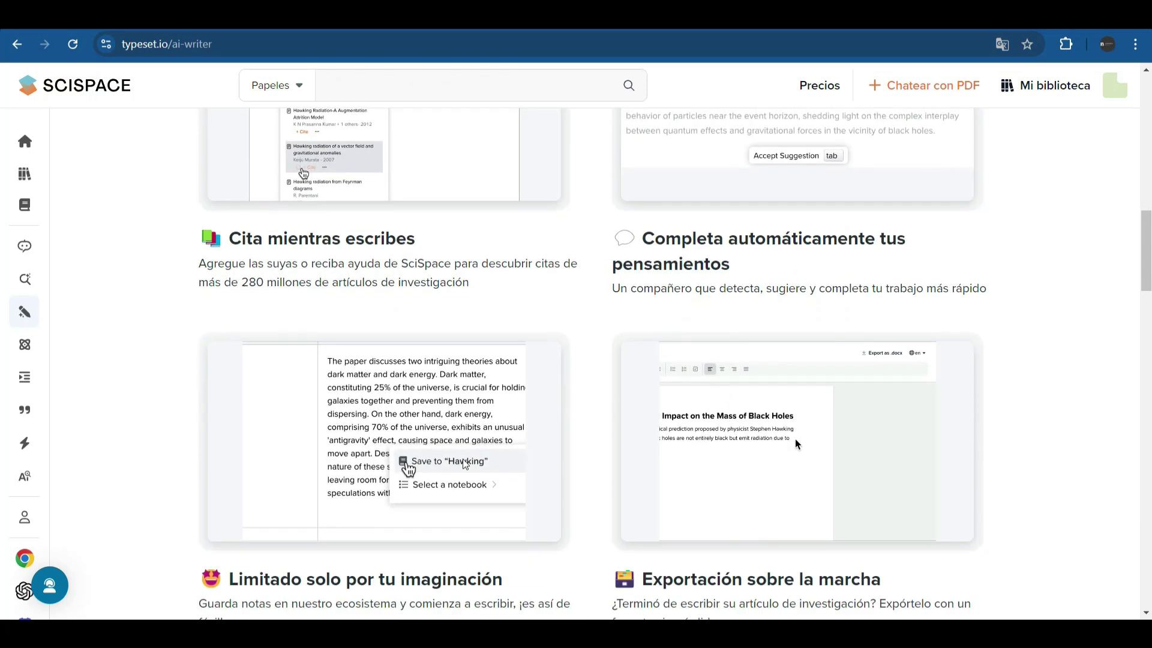
pyautogui.scroll(-3, 465, 464)
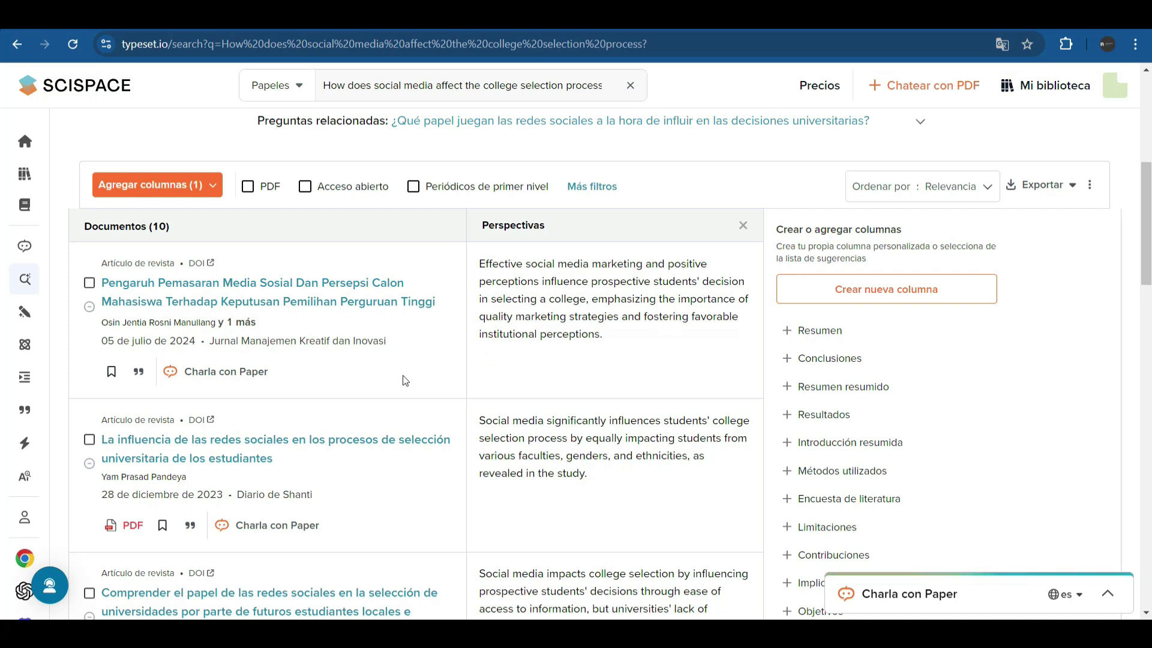
# - Go back to the SciSpace home page listing papers added today and this week
pyautogui.scroll(4, 402, 376)
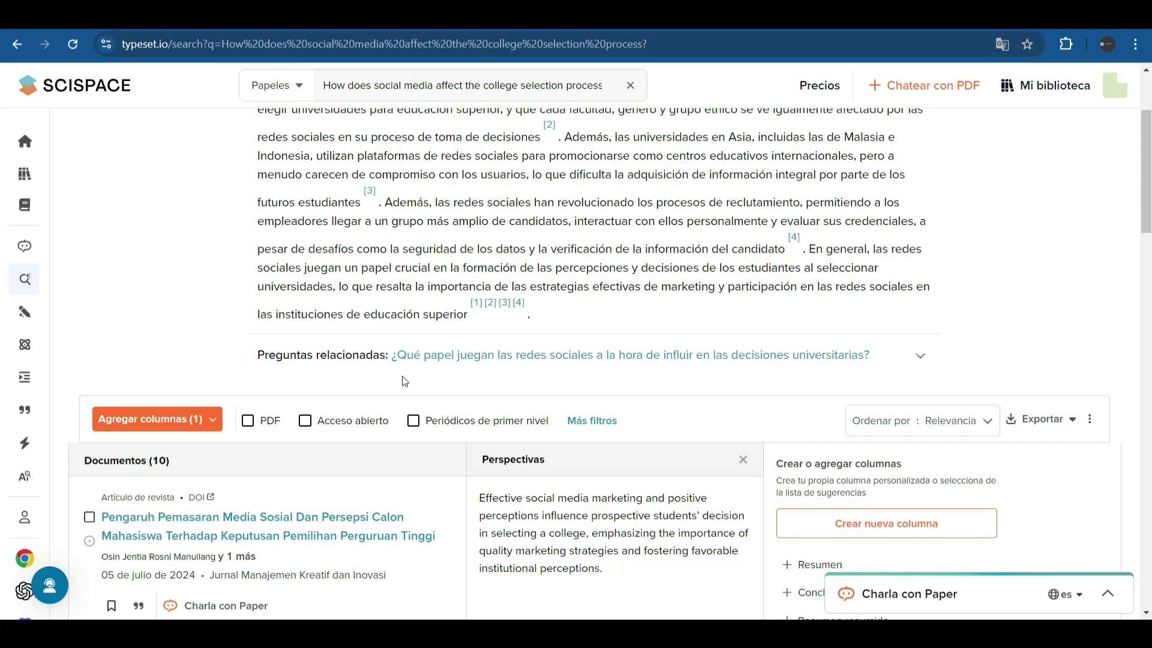
pyautogui.moveTo(36, 312)
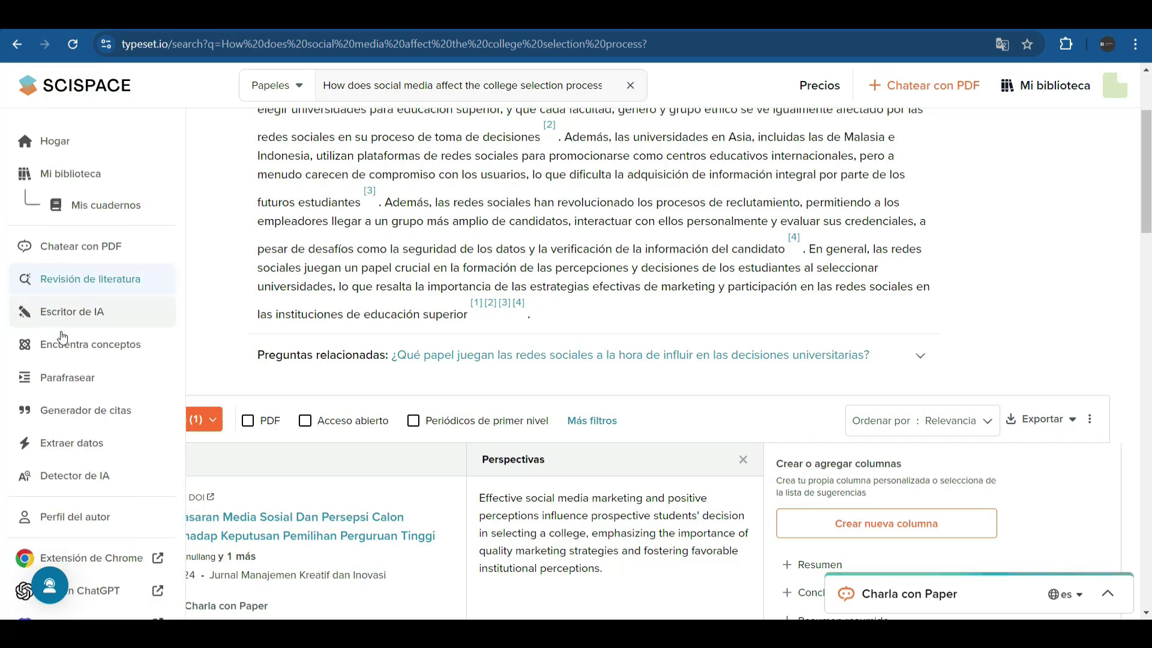
pyautogui.click(73, 380)
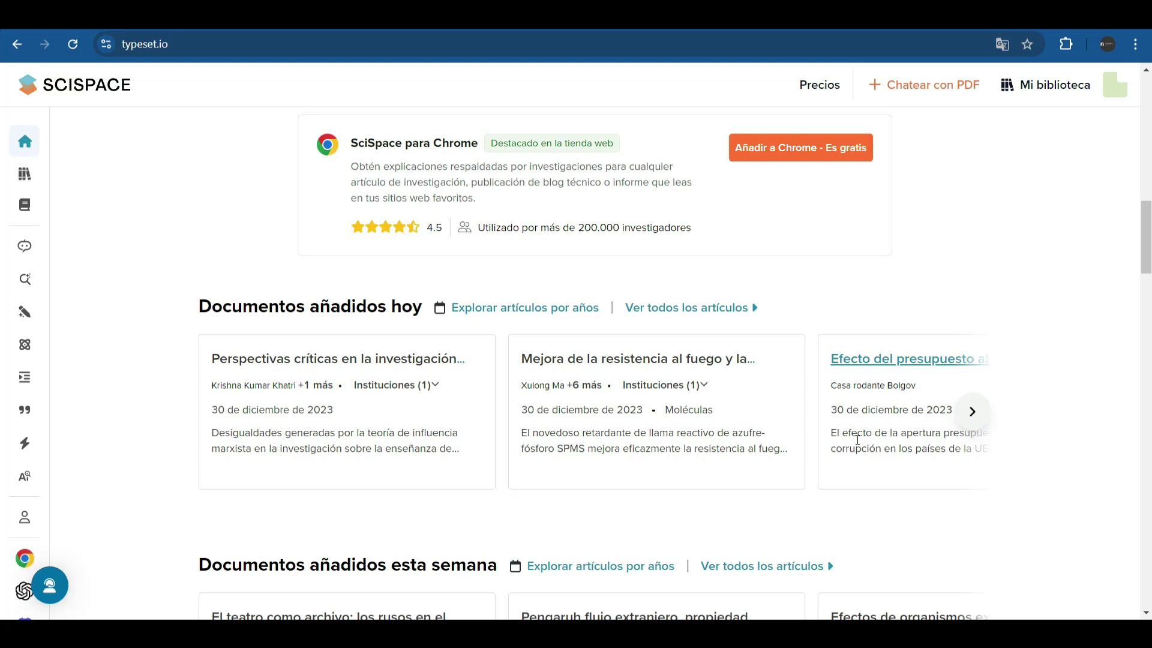
# - In Encuentra conceptos, search 'Materiales eficientes para paneles solares' and review the 5-concept summary and table
pyautogui.click(25, 345)
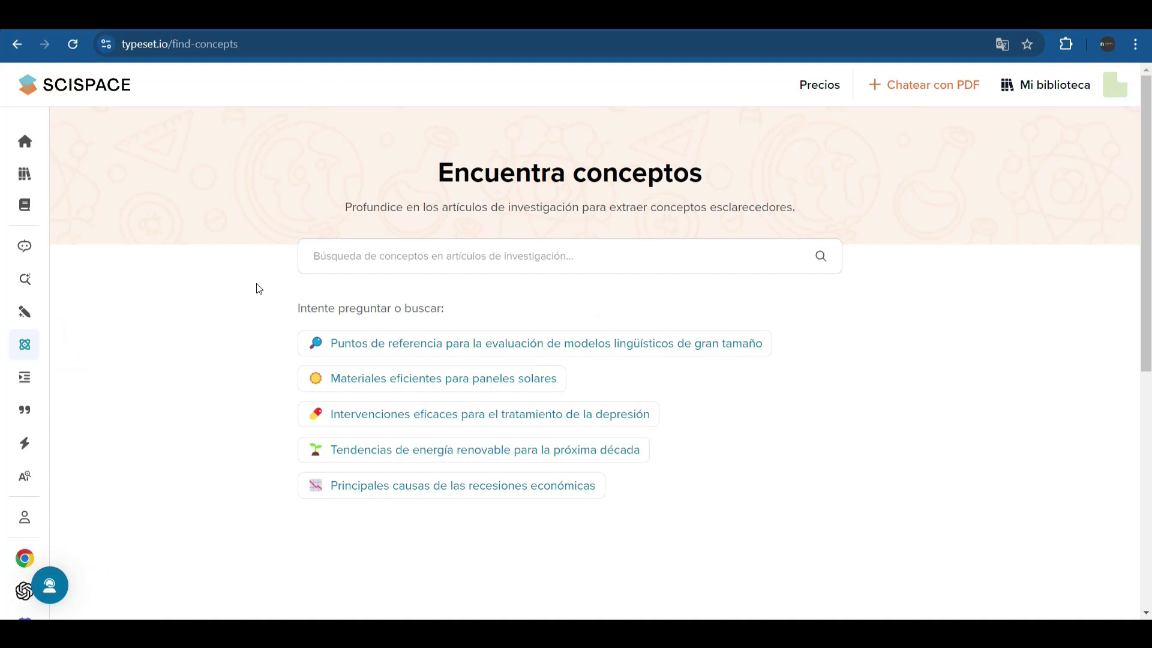
pyautogui.click(401, 382)
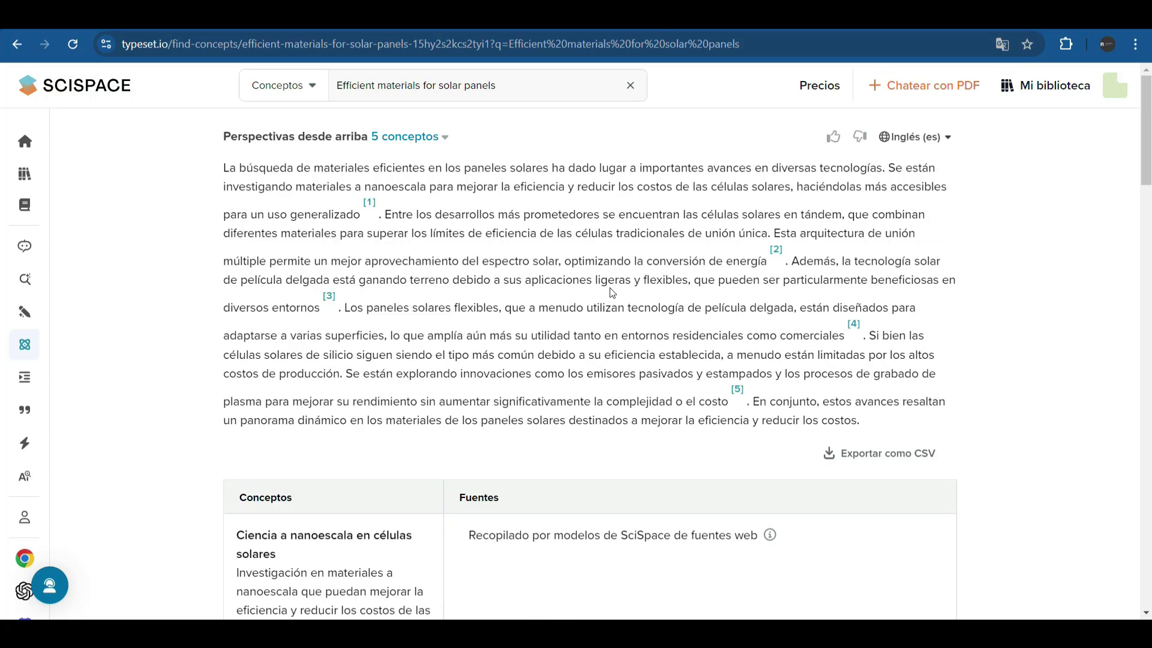
pyautogui.scroll(-15, 606, 468)
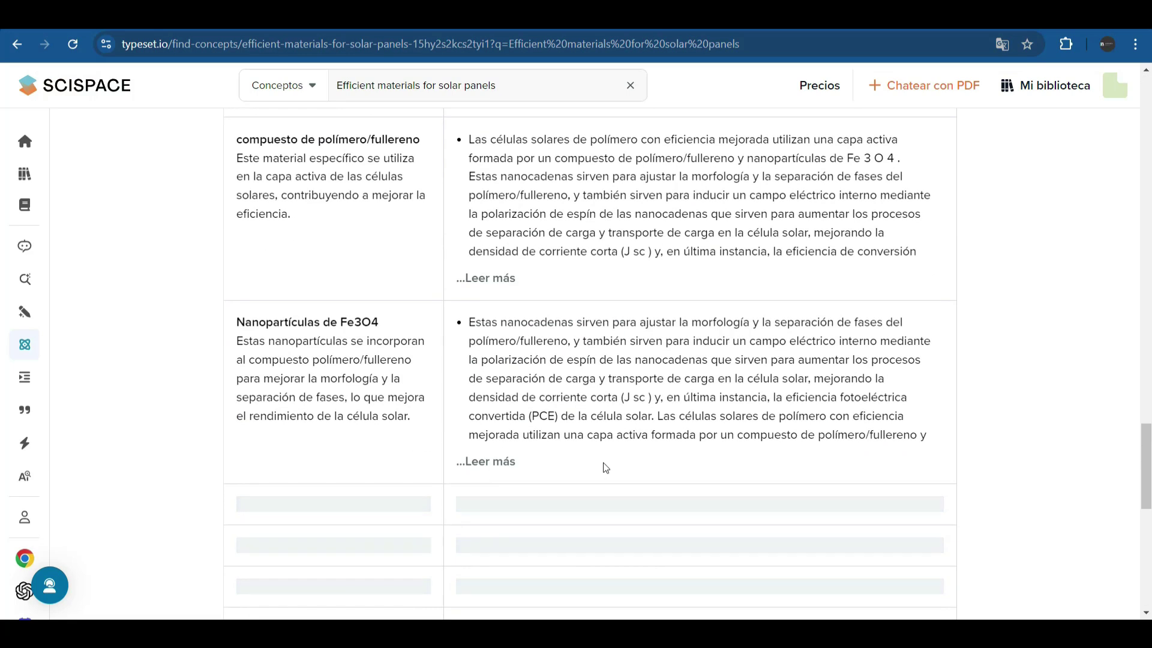
pyautogui.scroll(-5, 606, 468)
pyautogui.scroll(20, 603, 444)
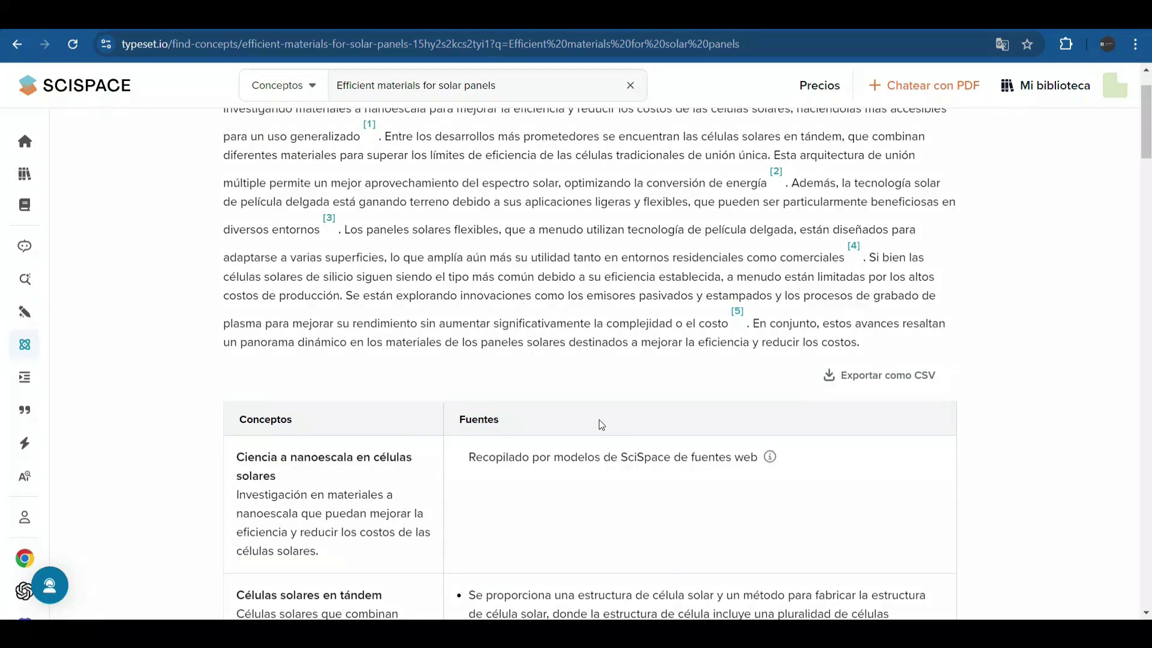
pyautogui.moveTo(771, 461)
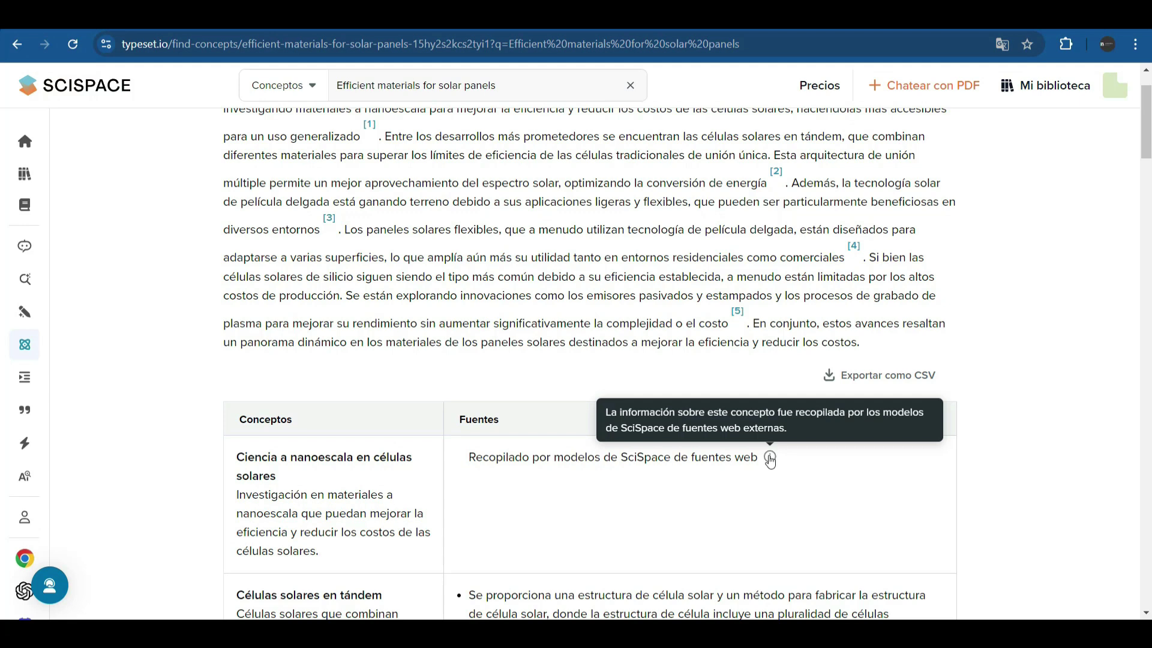
# - Open Parafrasear and browse the Más tone list, leaving Académico selected
pyautogui.click(54, 378)
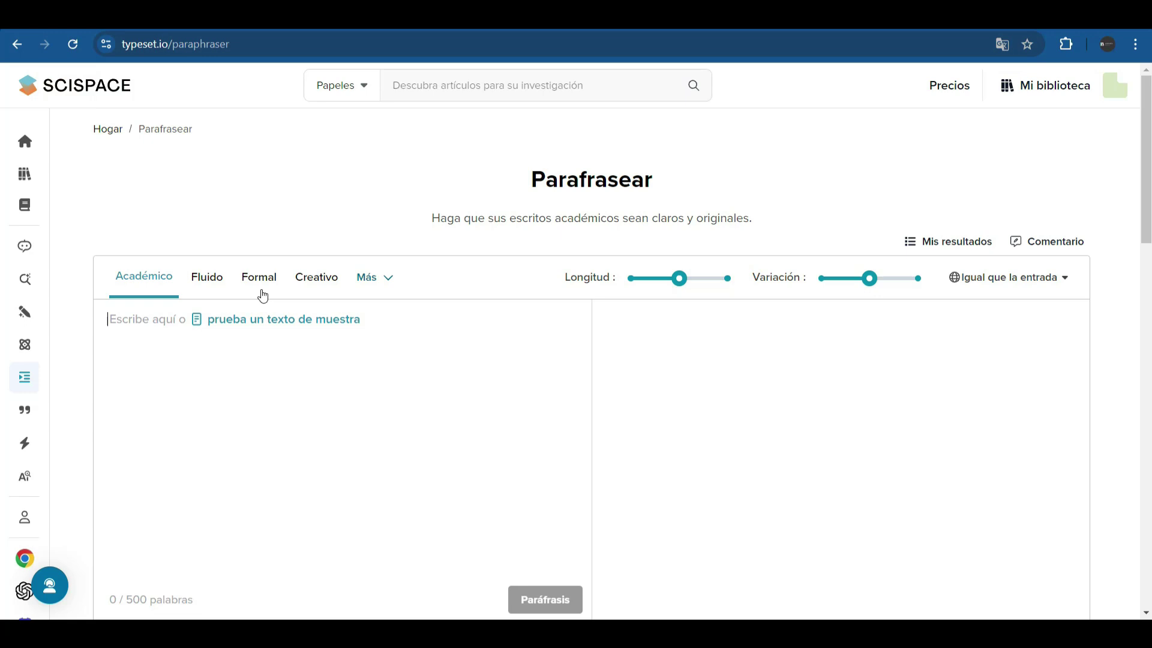
pyautogui.click(388, 276)
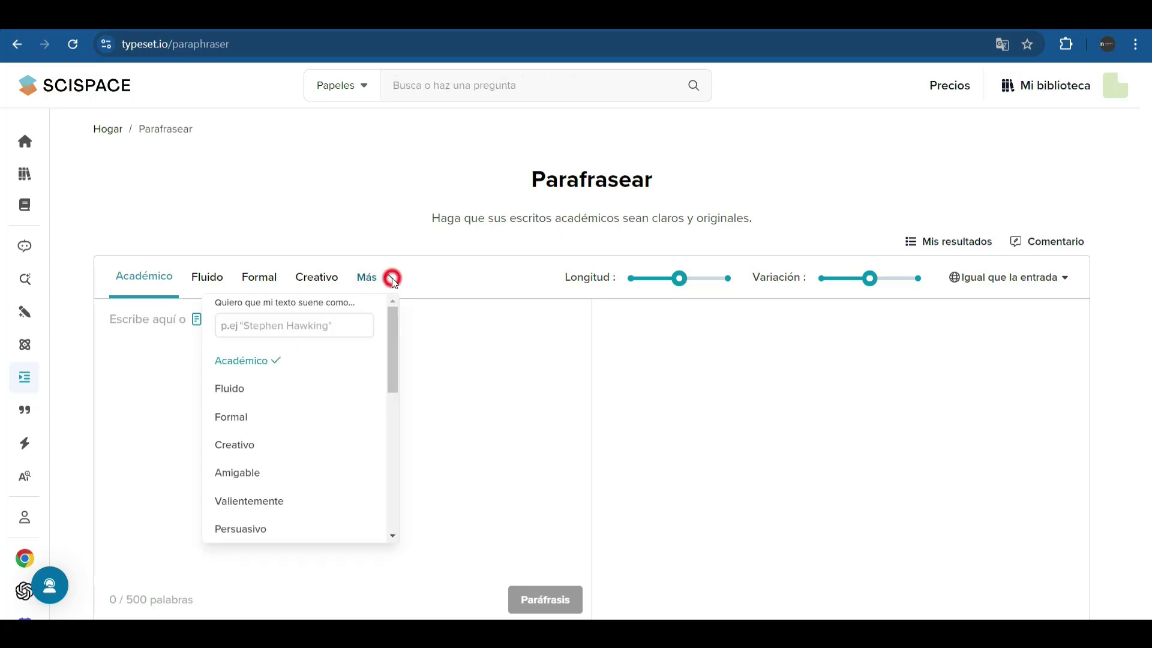
pyautogui.moveTo(394, 372); pyautogui.dragTo(396, 503)
pyautogui.click(442, 478)
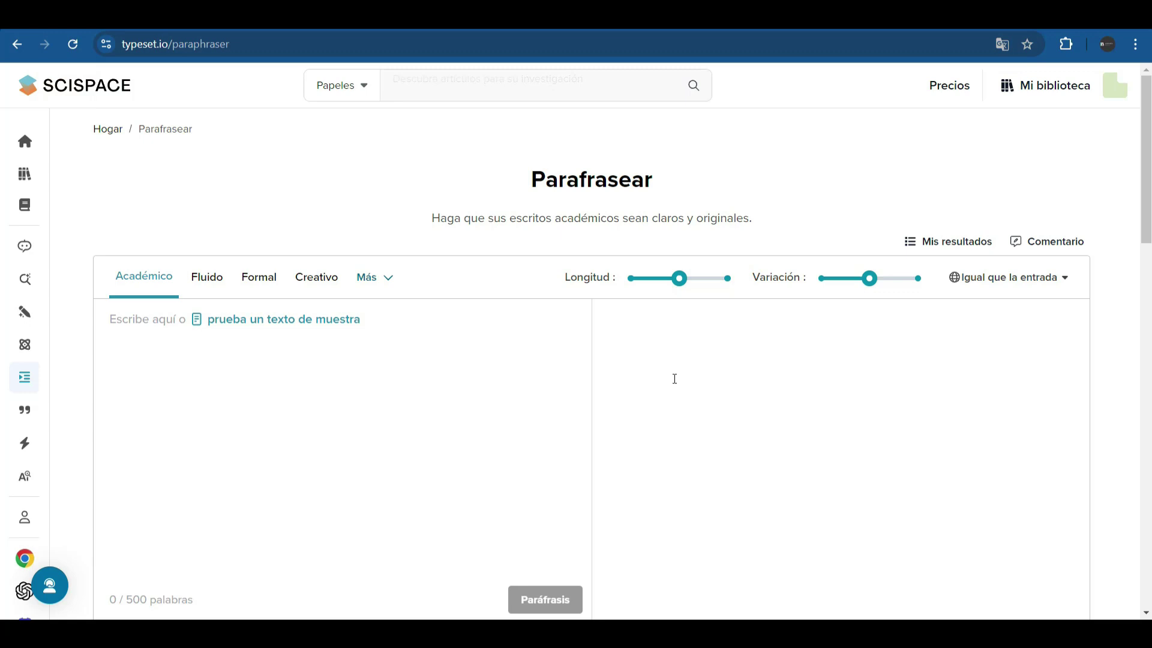
# - Compare the citation generator's conference, book, web page and journal article forms, then open Extraer datos
pyautogui.click(77, 409)
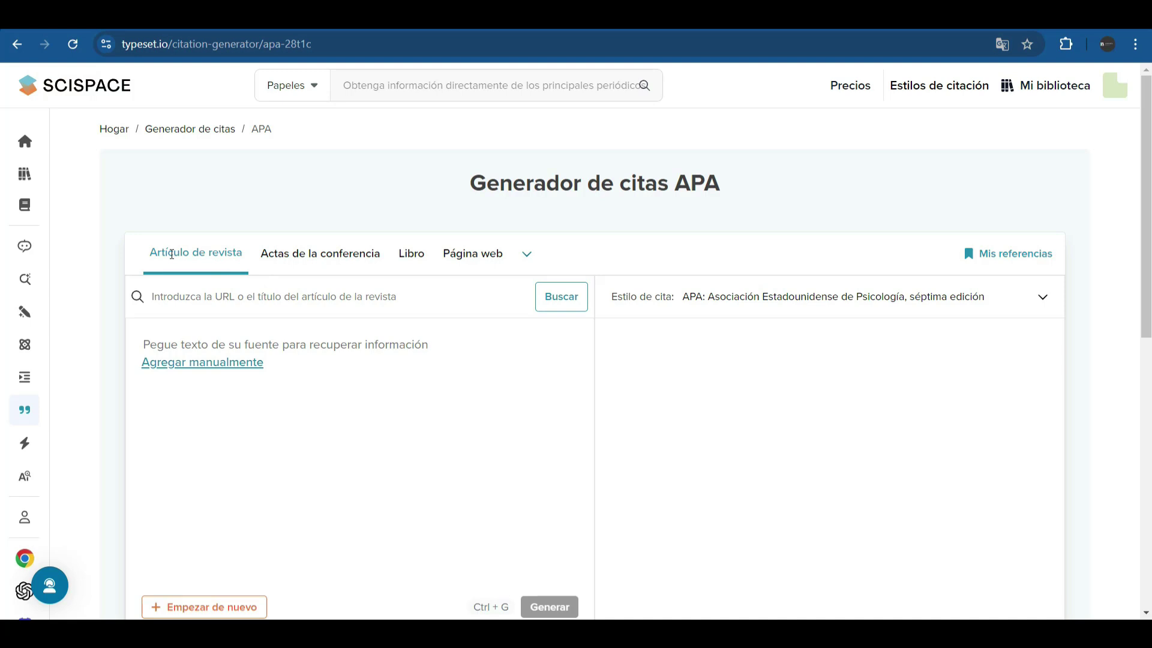
pyautogui.click(292, 258)
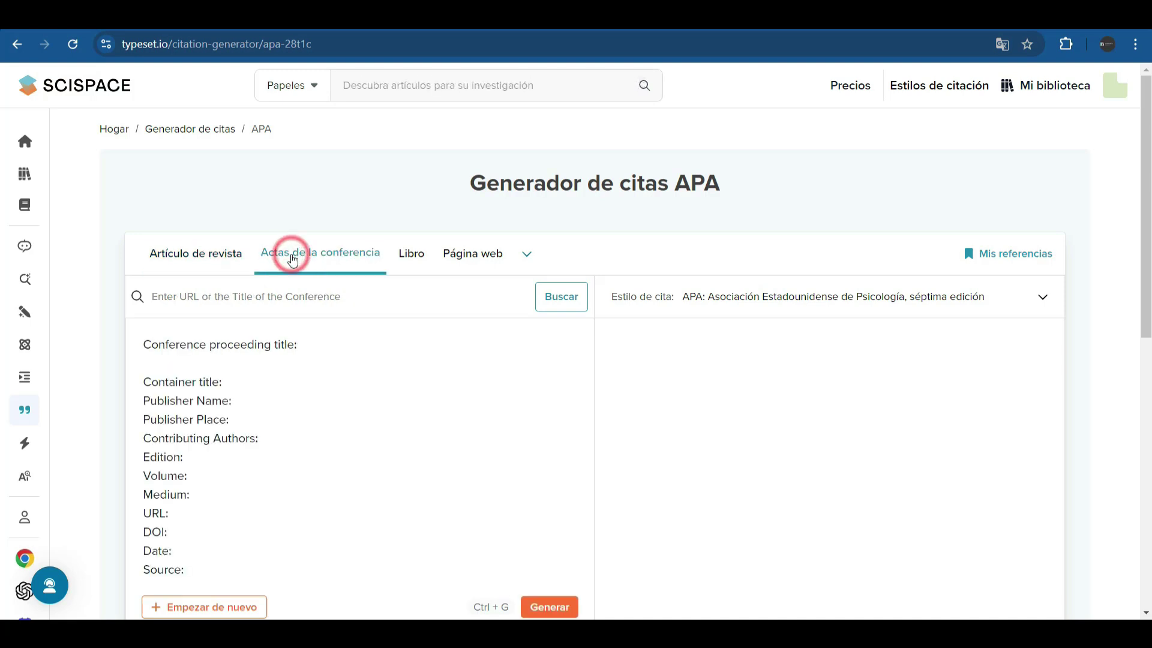
pyautogui.click(417, 258)
pyautogui.click(468, 263)
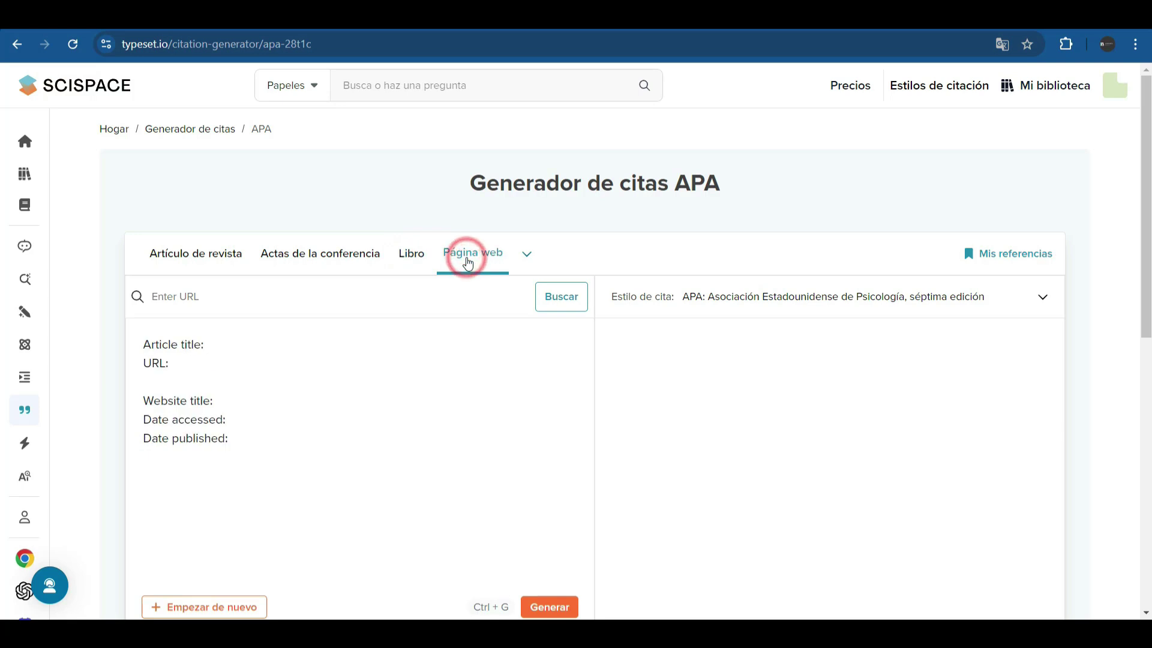
pyautogui.click(224, 252)
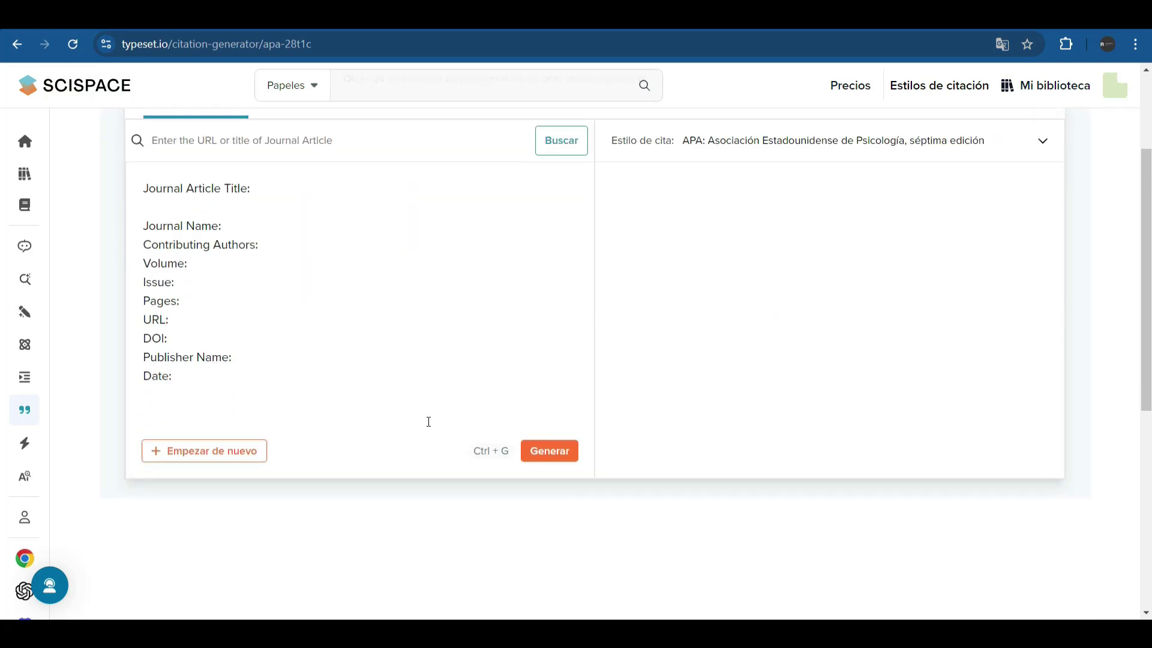
pyautogui.click(53, 444)
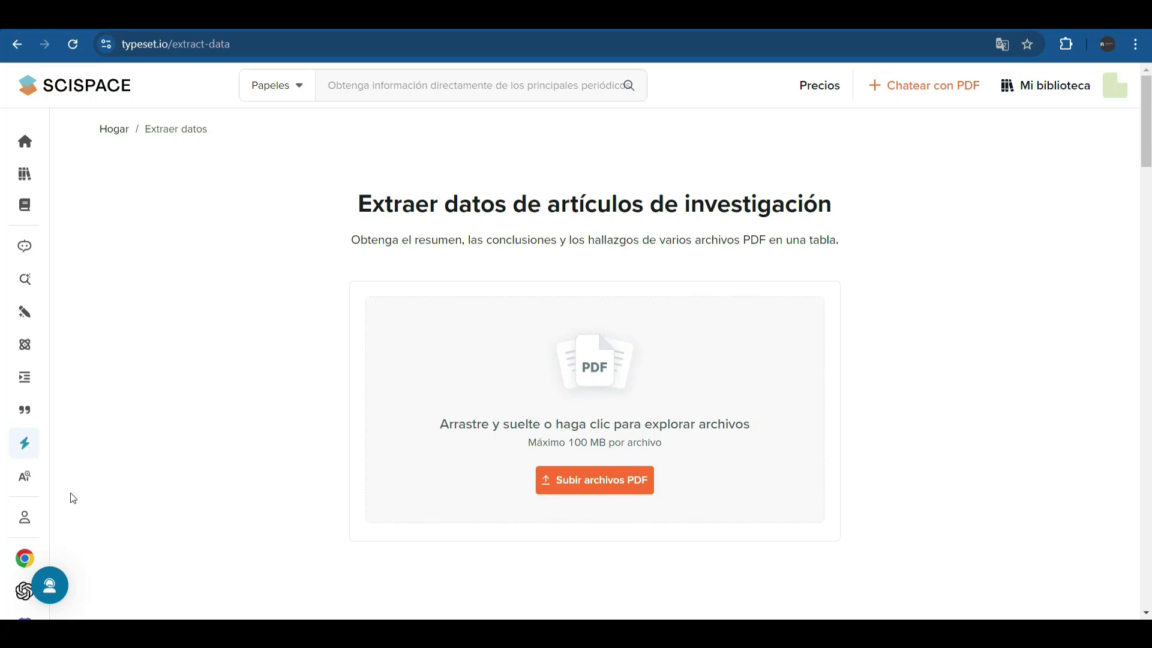
# - Open the Detector de IA académica page from the sidebar
pyautogui.click(66, 477)
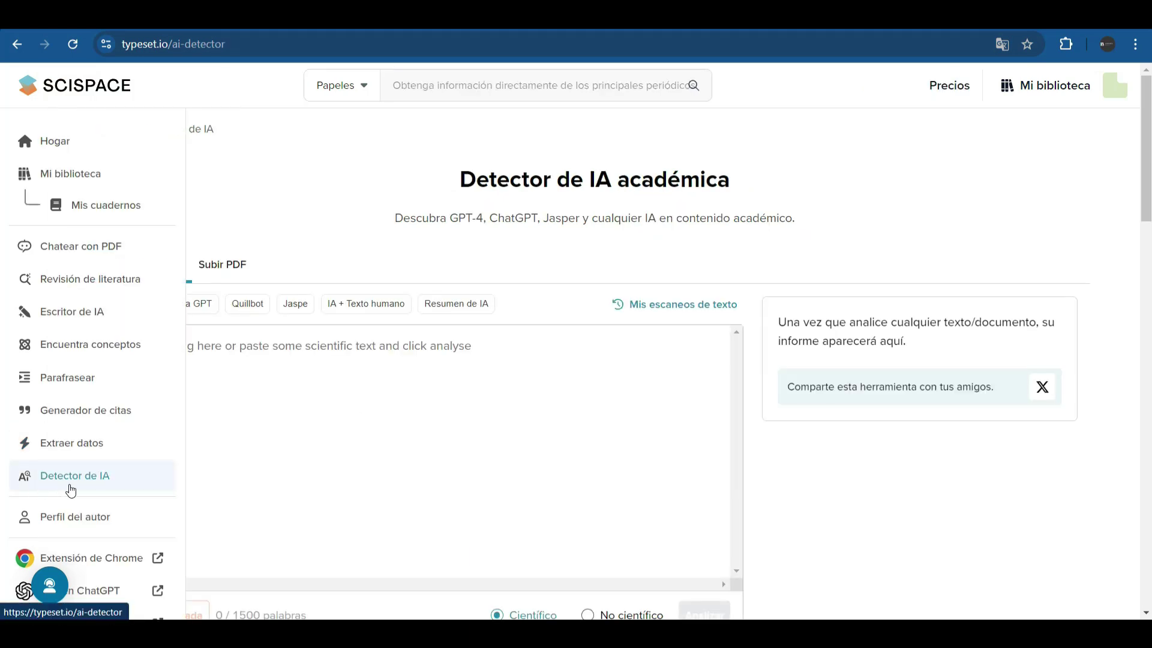
# - Try the AI detector's Texto de entrada and Subir PDF modes, then scroll to its FAQ
pyautogui.click(168, 346)
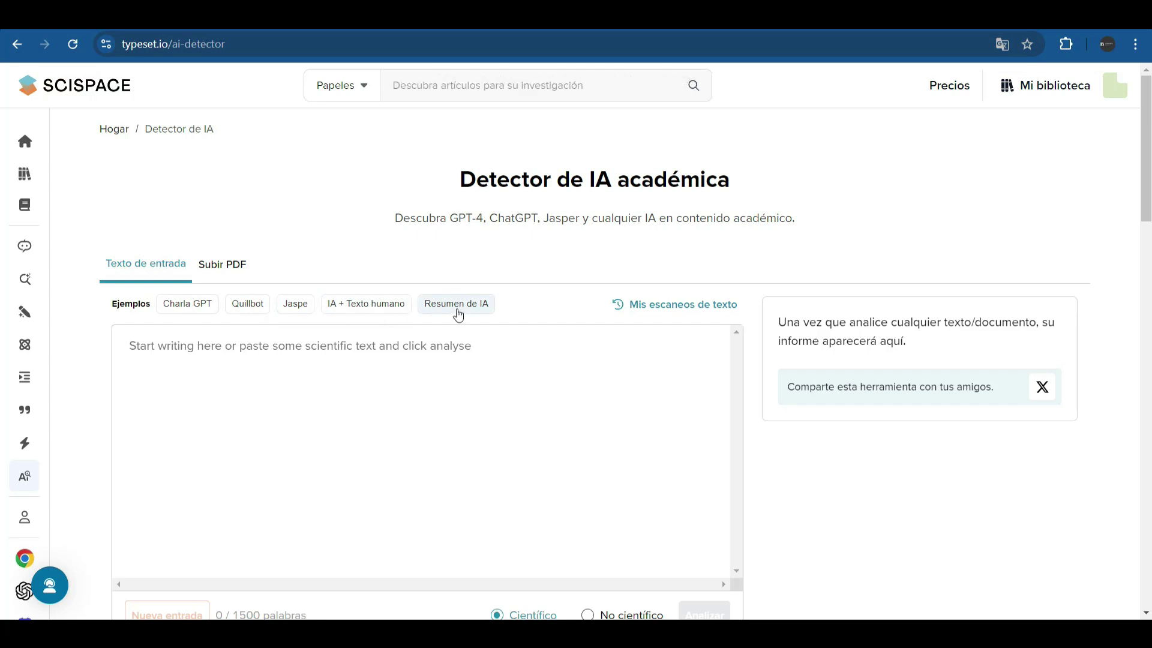
pyautogui.click(223, 266)
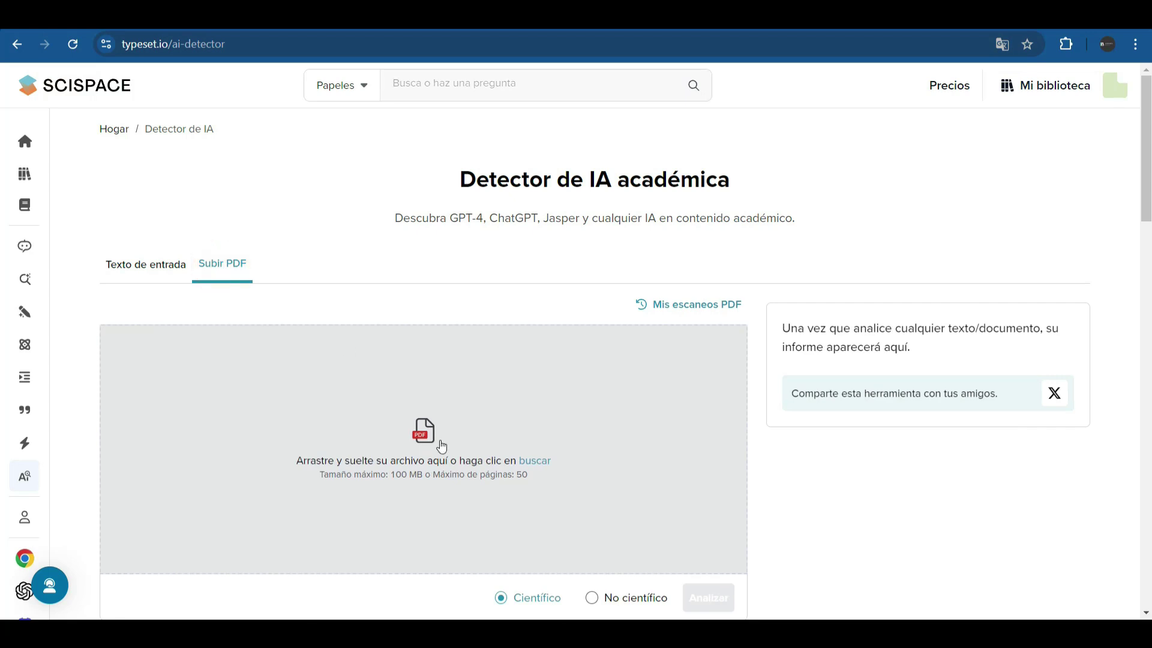
pyautogui.click(151, 274)
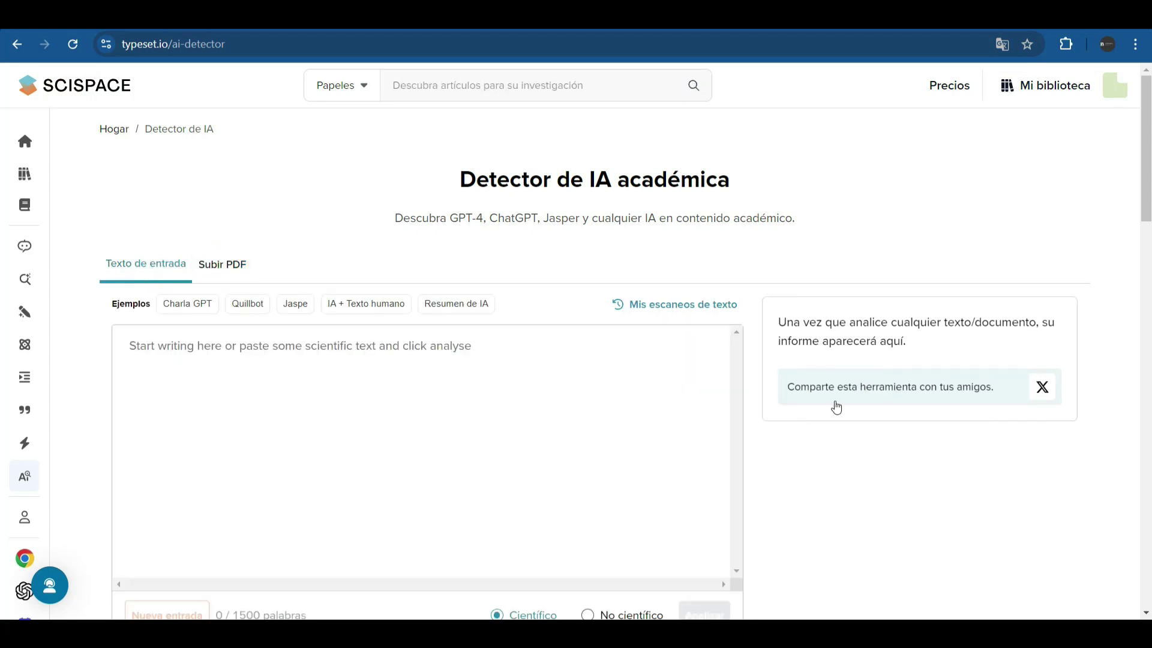
pyautogui.scroll(-3, 540, 496)
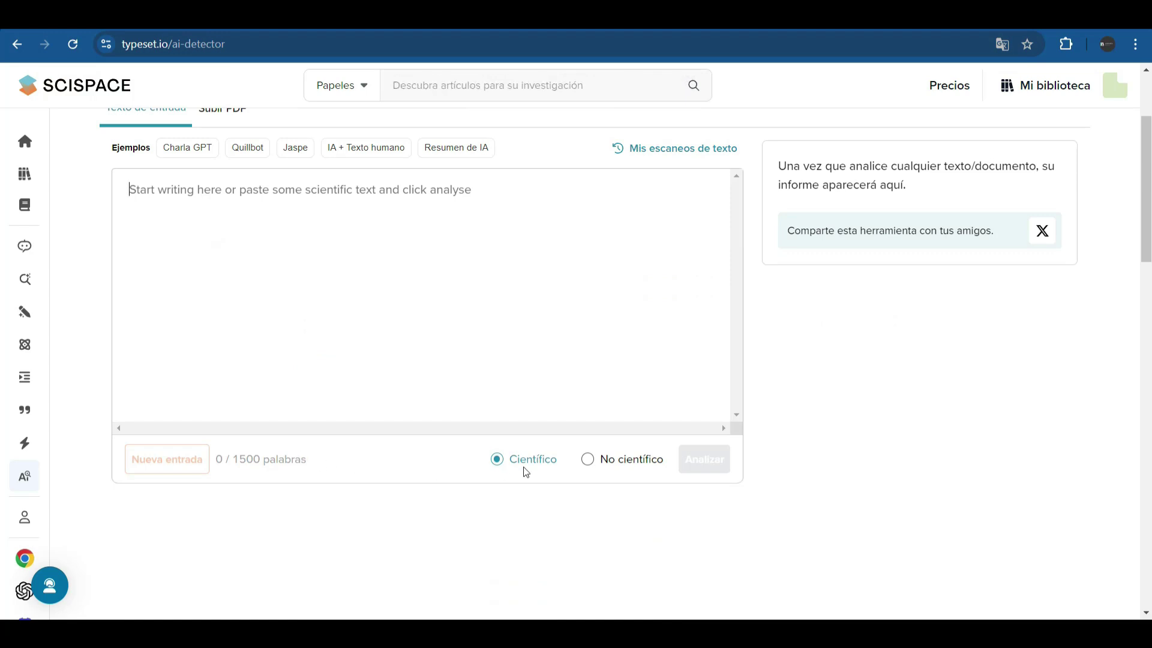
pyautogui.click(402, 361)
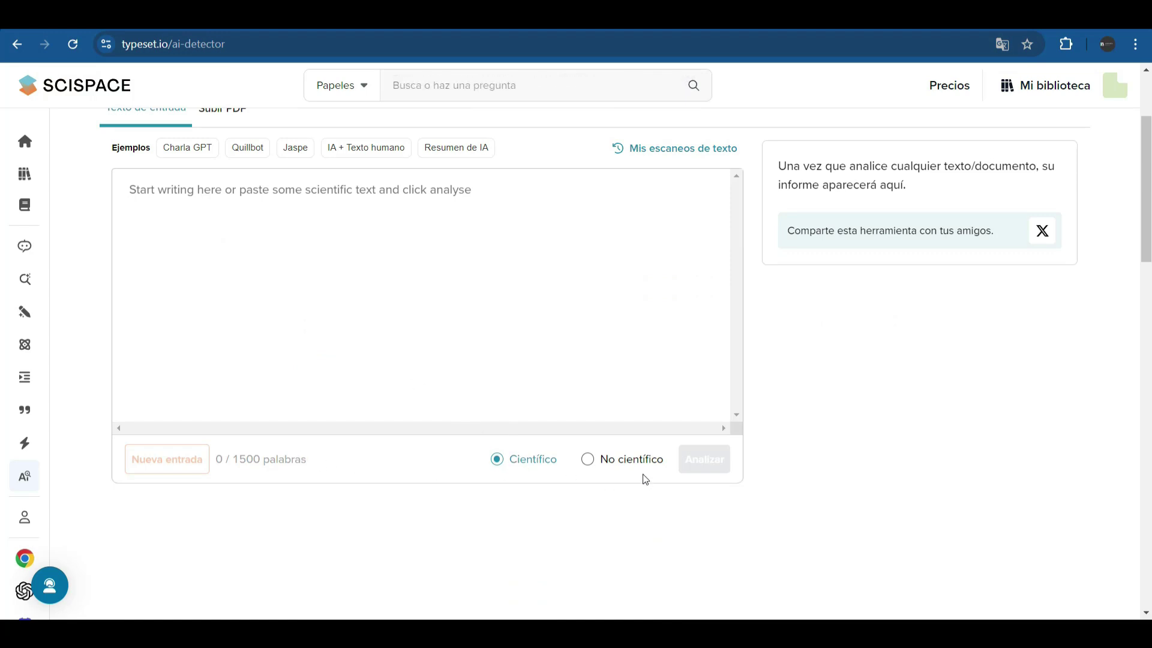
pyautogui.scroll(3, 357, 360)
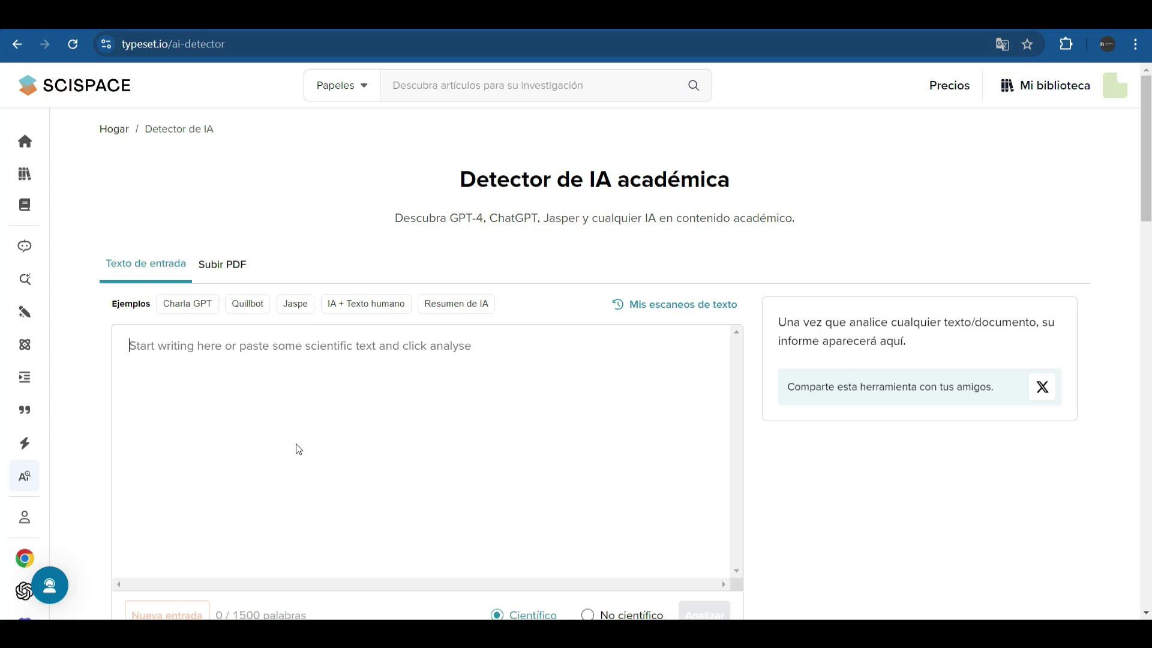
pyautogui.scroll(-15, 322, 240)
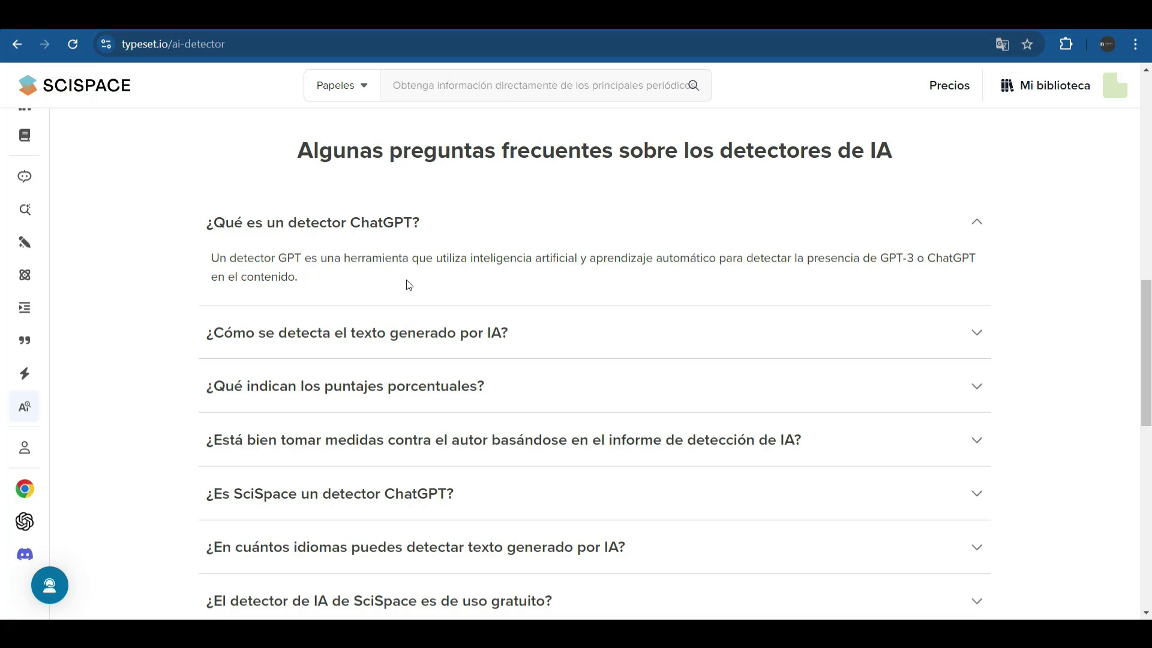
# - Go back to the SciSpace home page and scroll through its featured articles
pyautogui.hotkey('alt', 'Left')
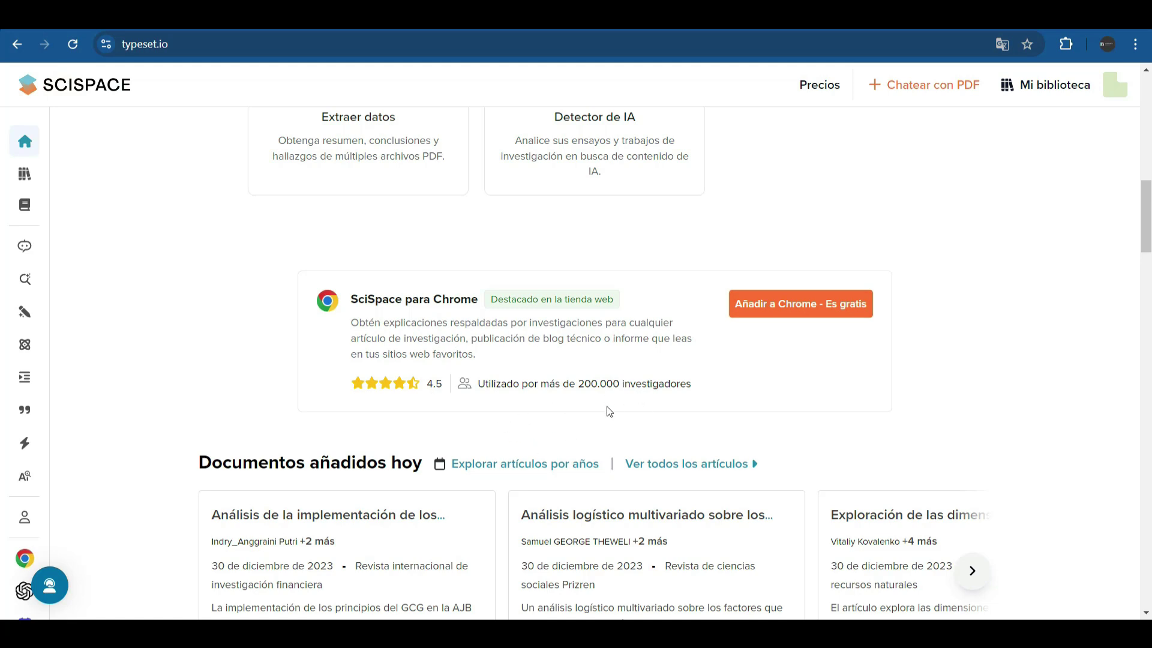
pyautogui.scroll(-3, 606, 405)
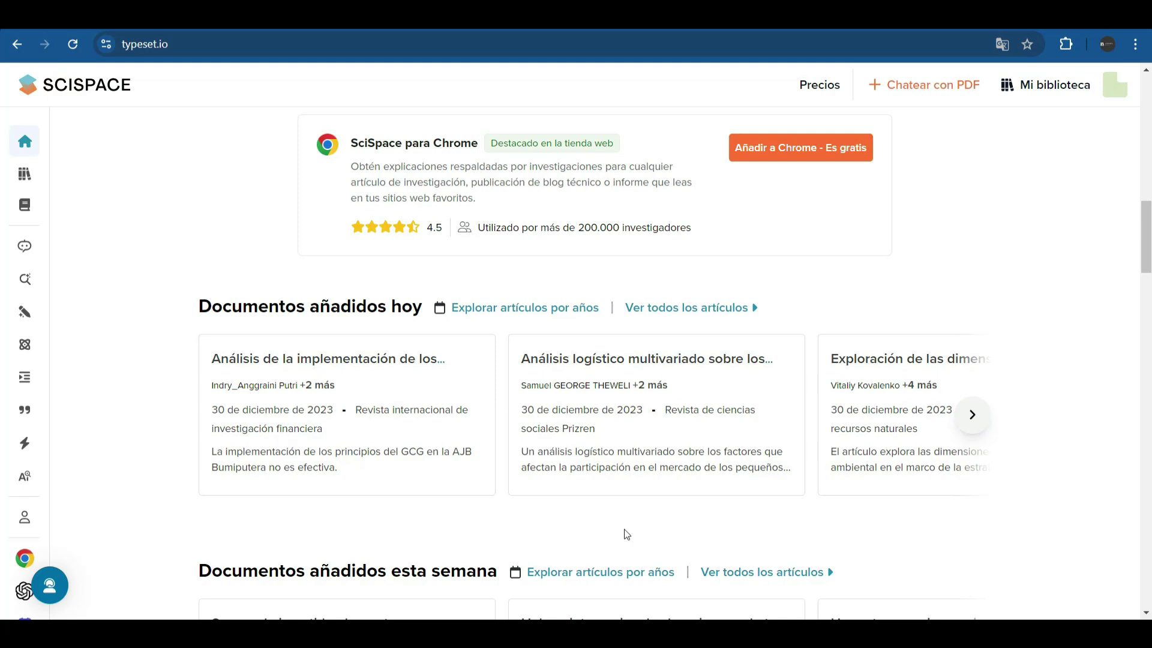
pyautogui.scroll(-1, 631, 530)
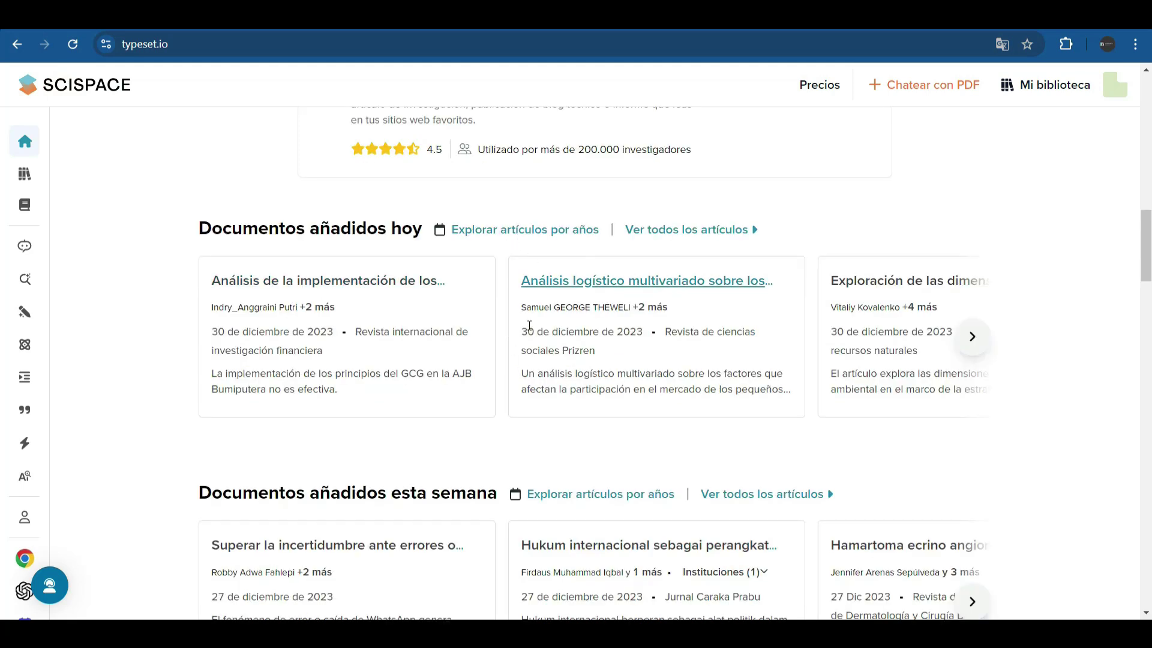
pyautogui.scroll(-2, 533, 348)
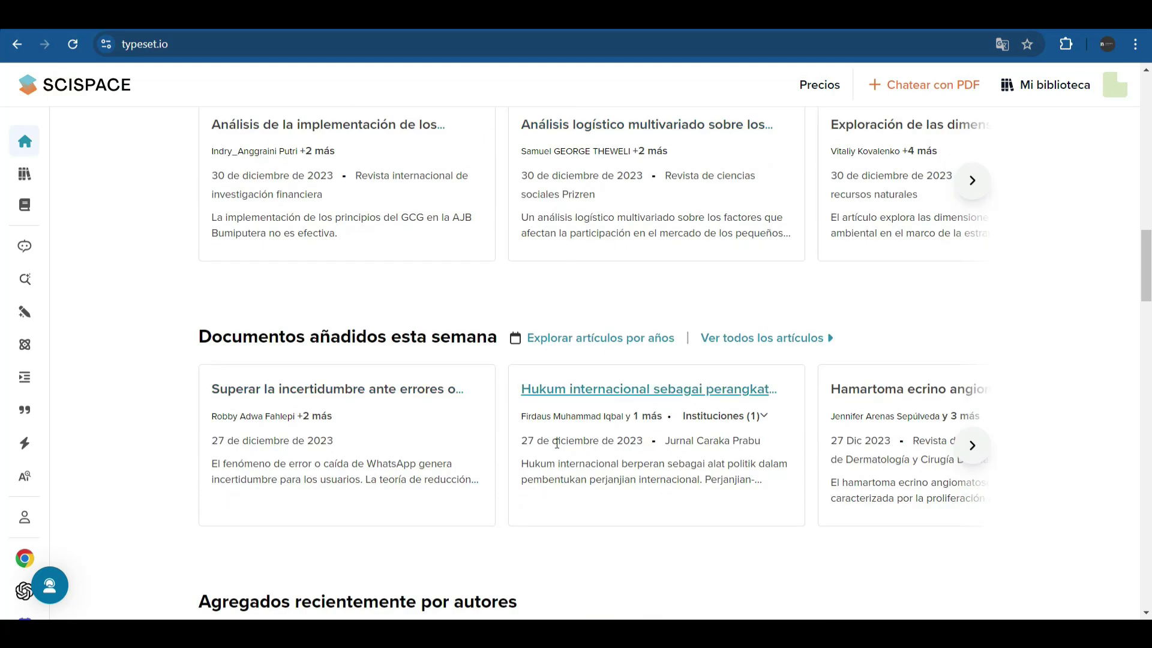
pyautogui.scroll(-5, 640, 479)
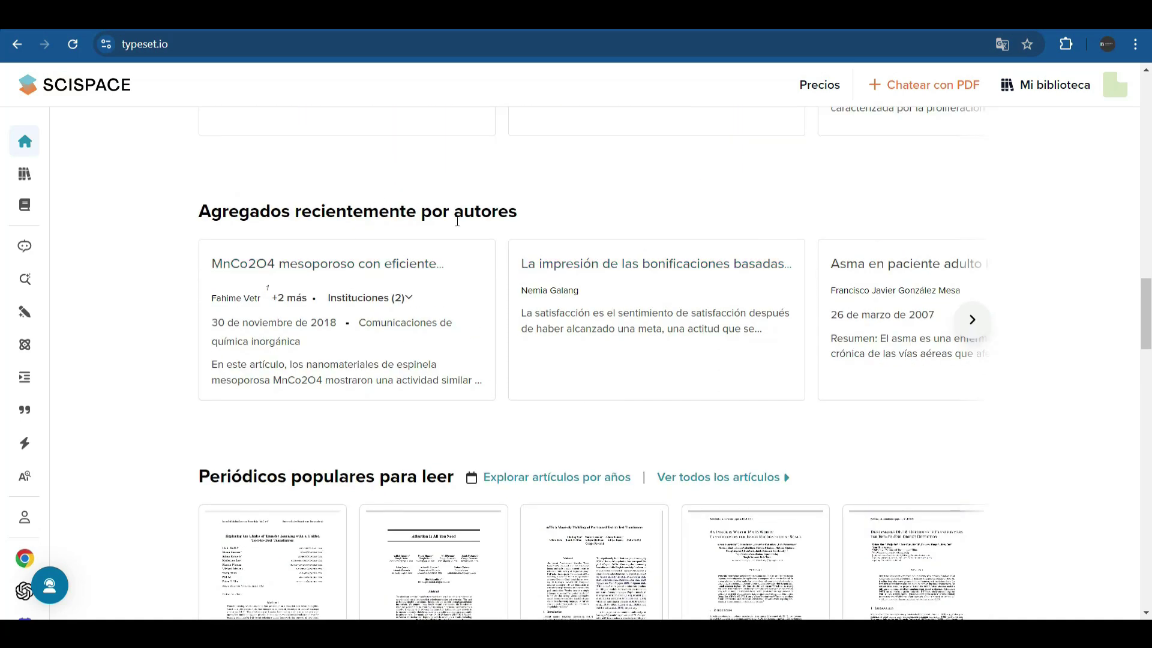
pyautogui.scroll(-3, 541, 395)
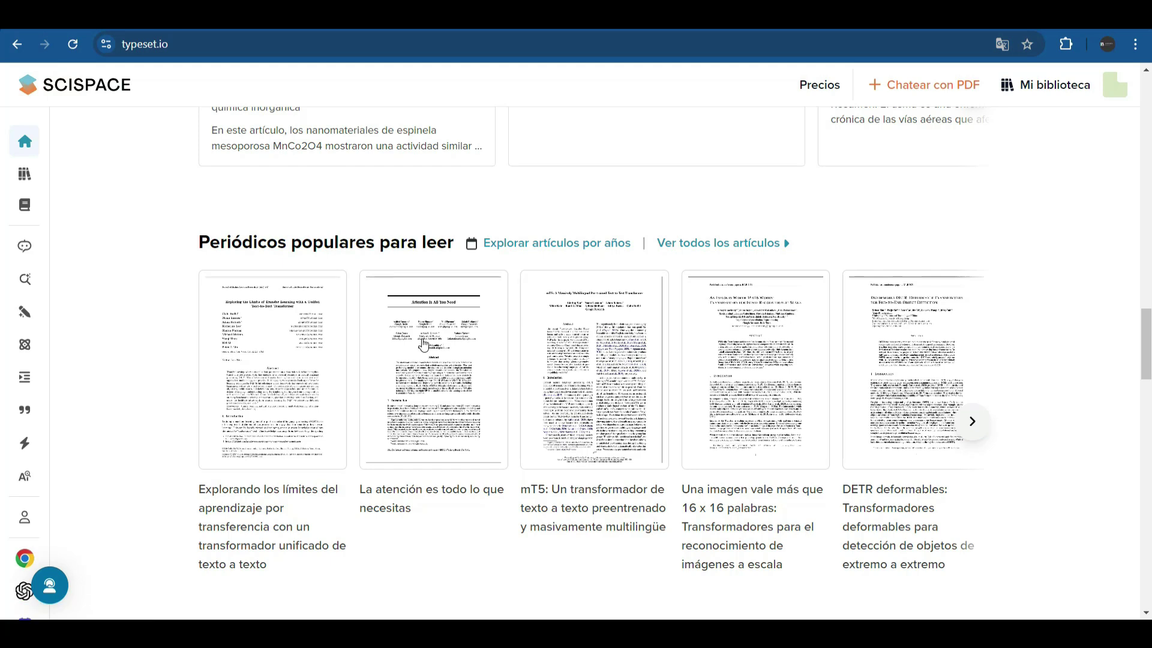
pyautogui.scroll(-5, 399, 540)
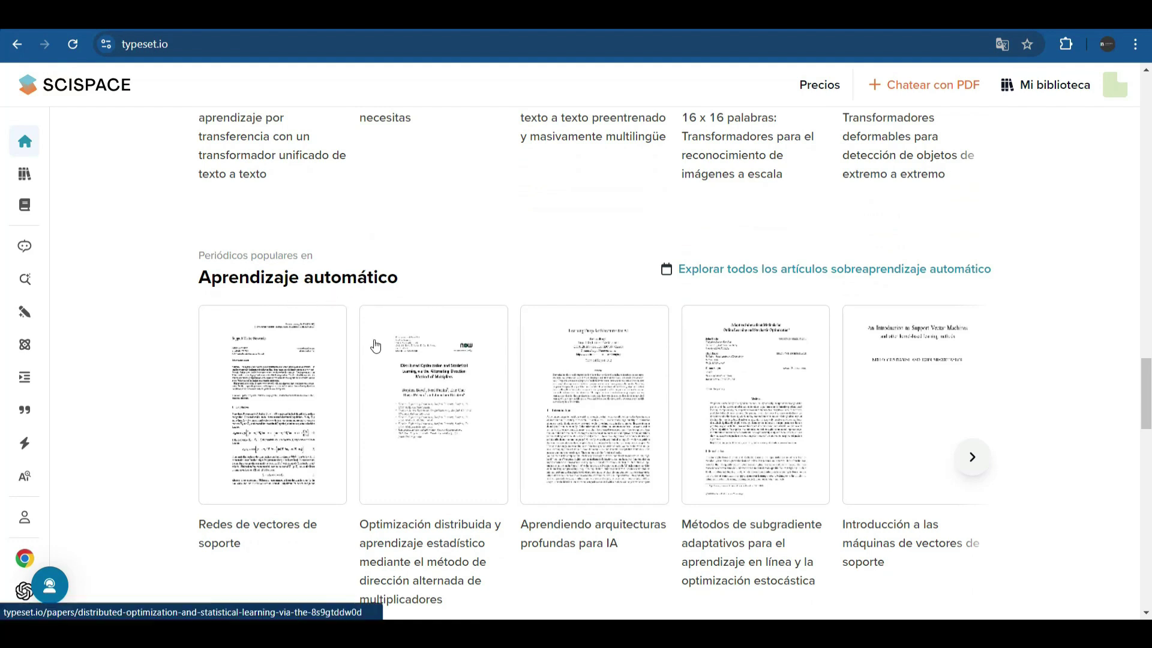
pyautogui.scroll(-8, 375, 346)
pyautogui.scroll(-1, 327, 372)
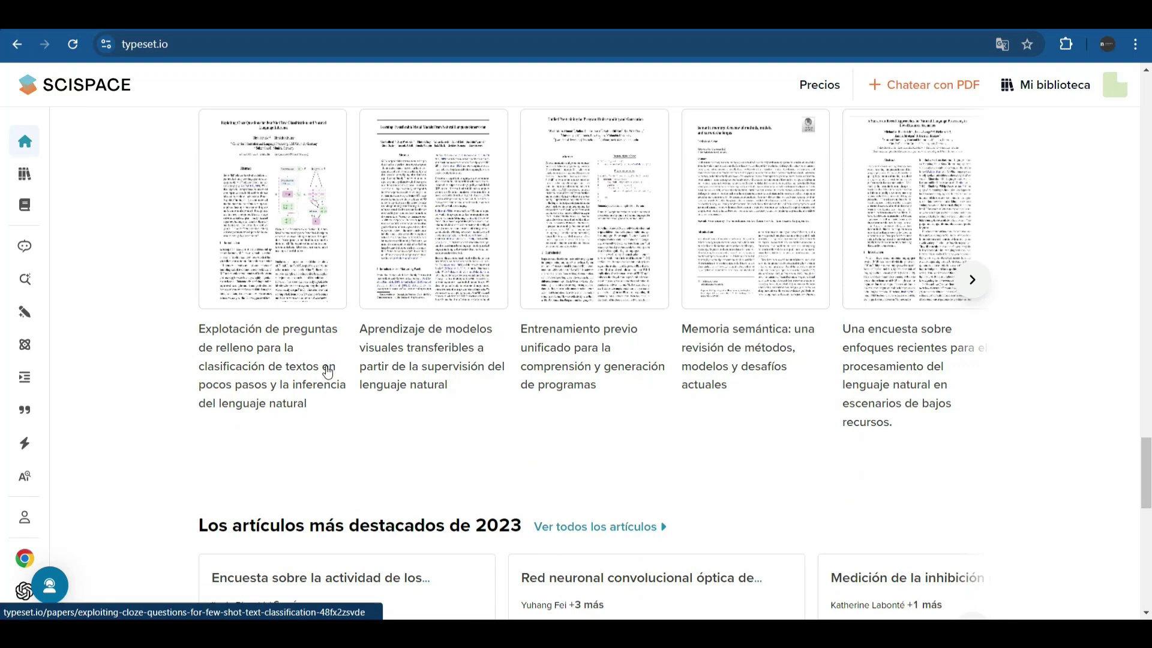
pyautogui.scroll(-4, 328, 372)
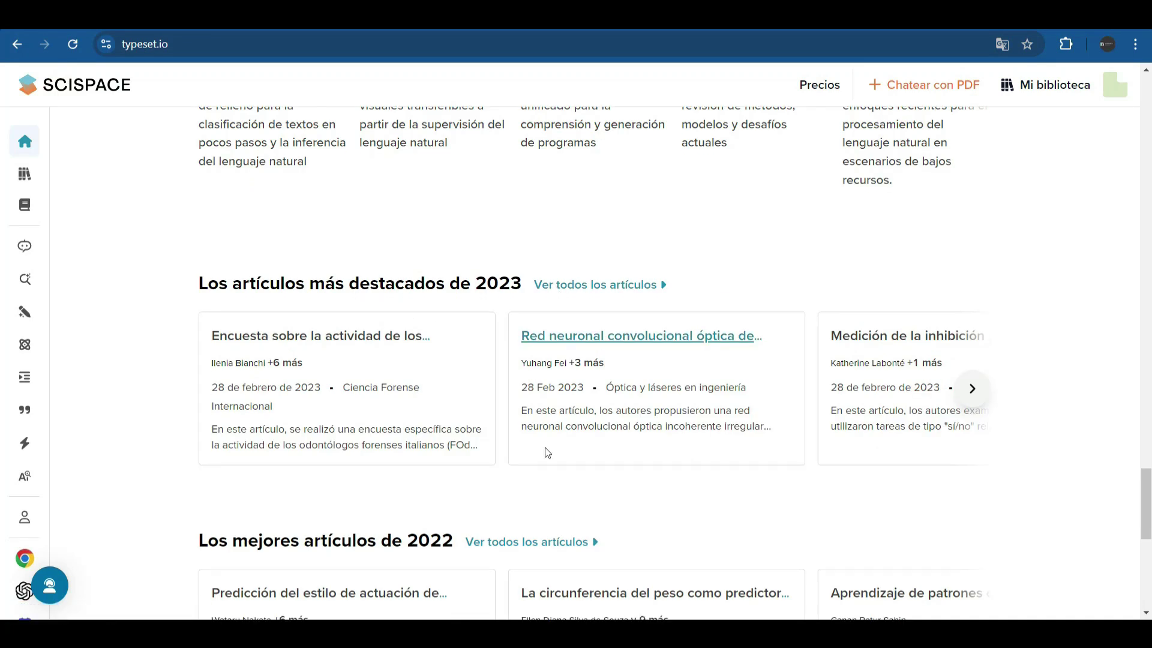
pyautogui.scroll(-5, 545, 448)
pyautogui.scroll(1, 547, 446)
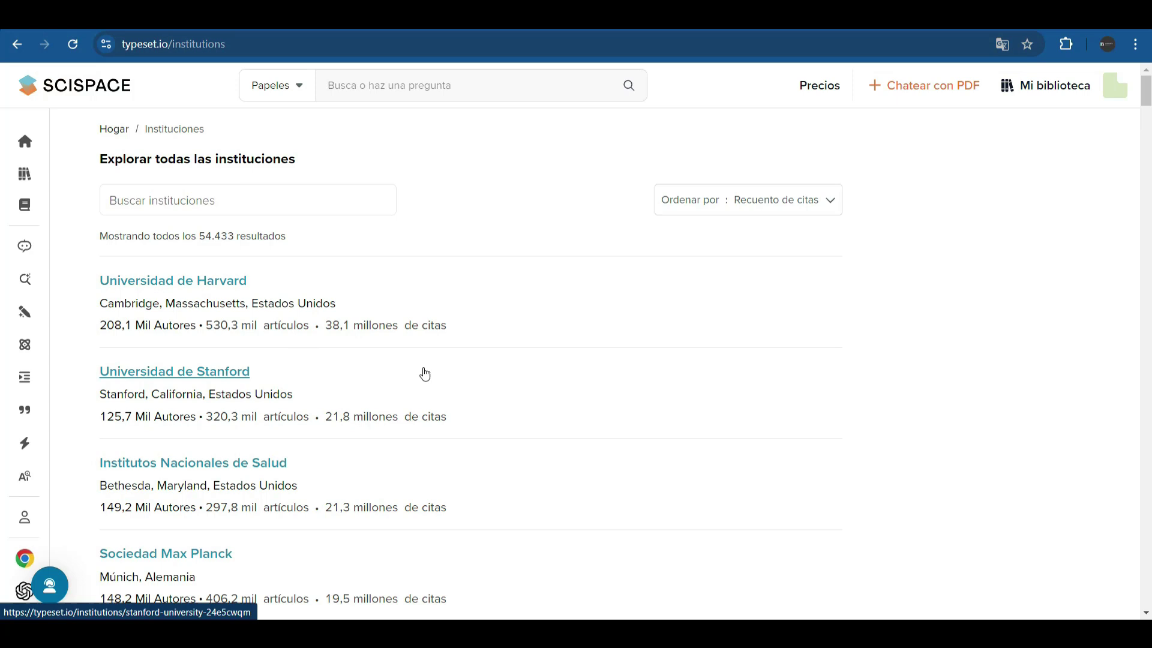
pyautogui.scroll(-1, 496, 389)
pyautogui.scroll(-2, 498, 389)
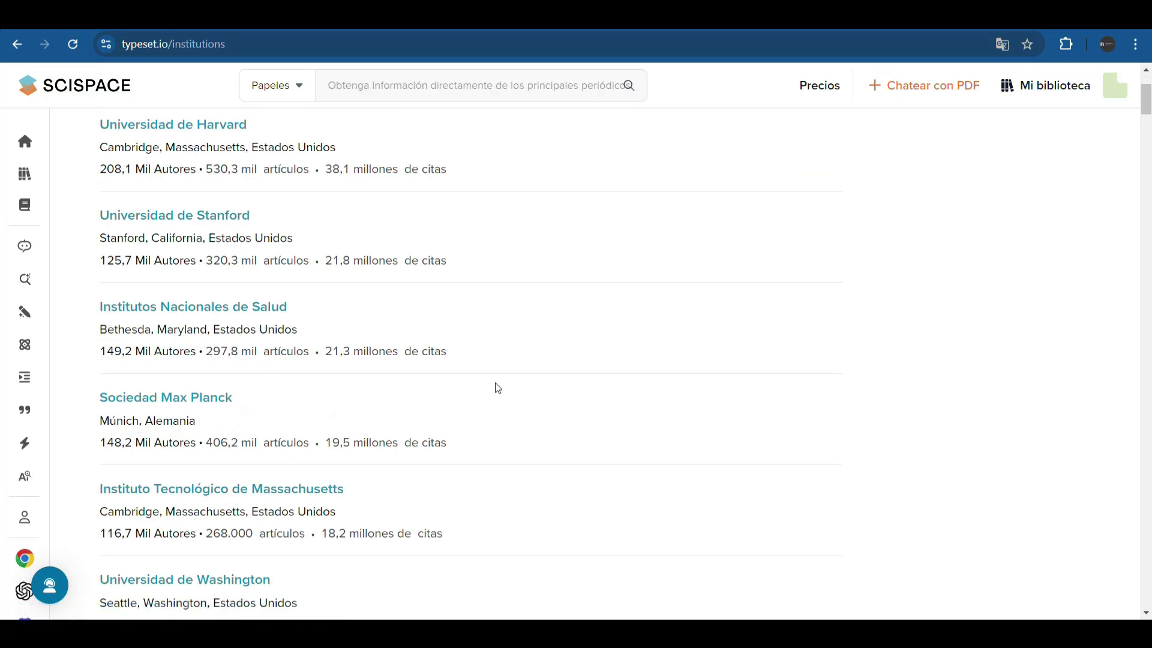
pyautogui.click(201, 220)
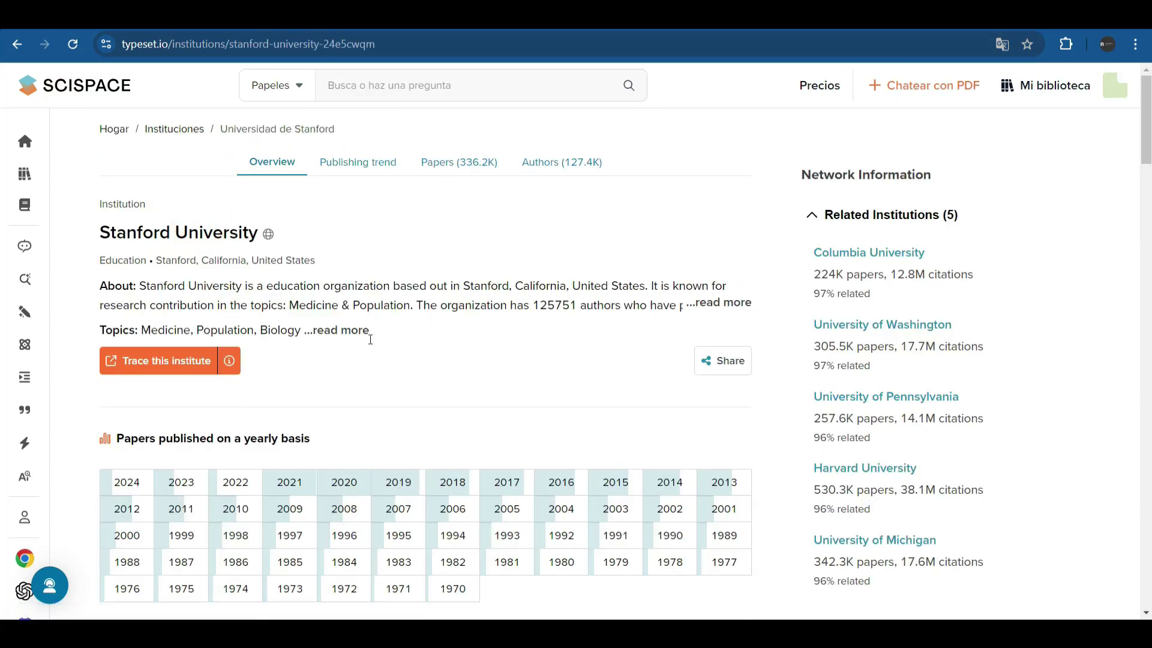
pyautogui.scroll(-3, 392, 359)
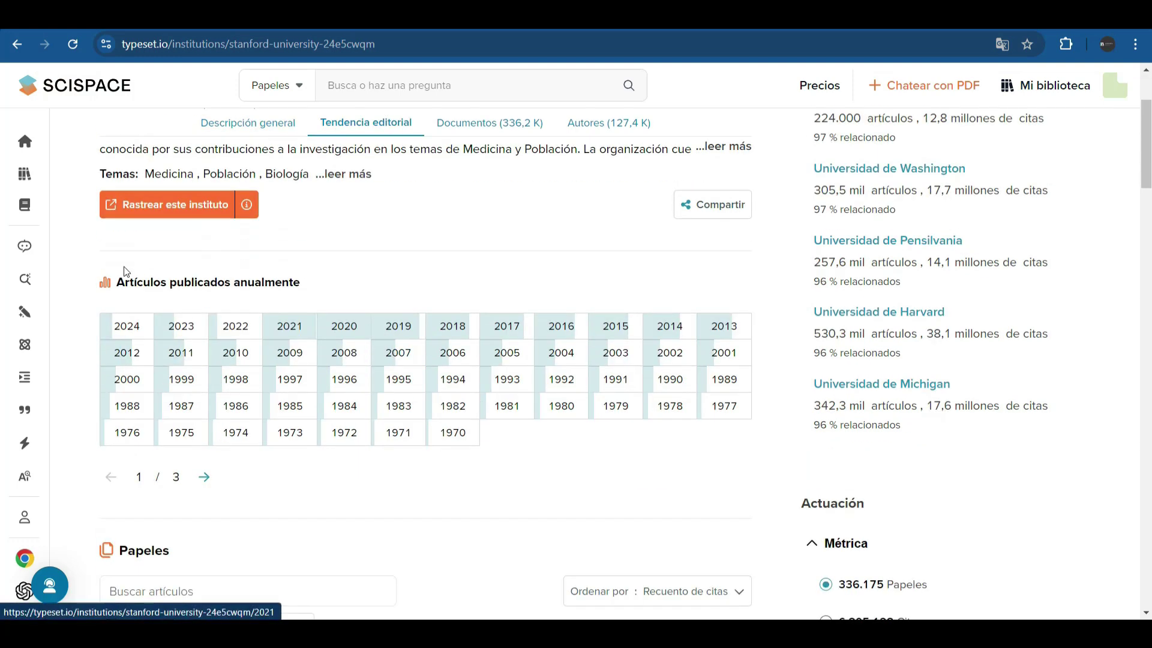
pyautogui.scroll(-15, 417, 475)
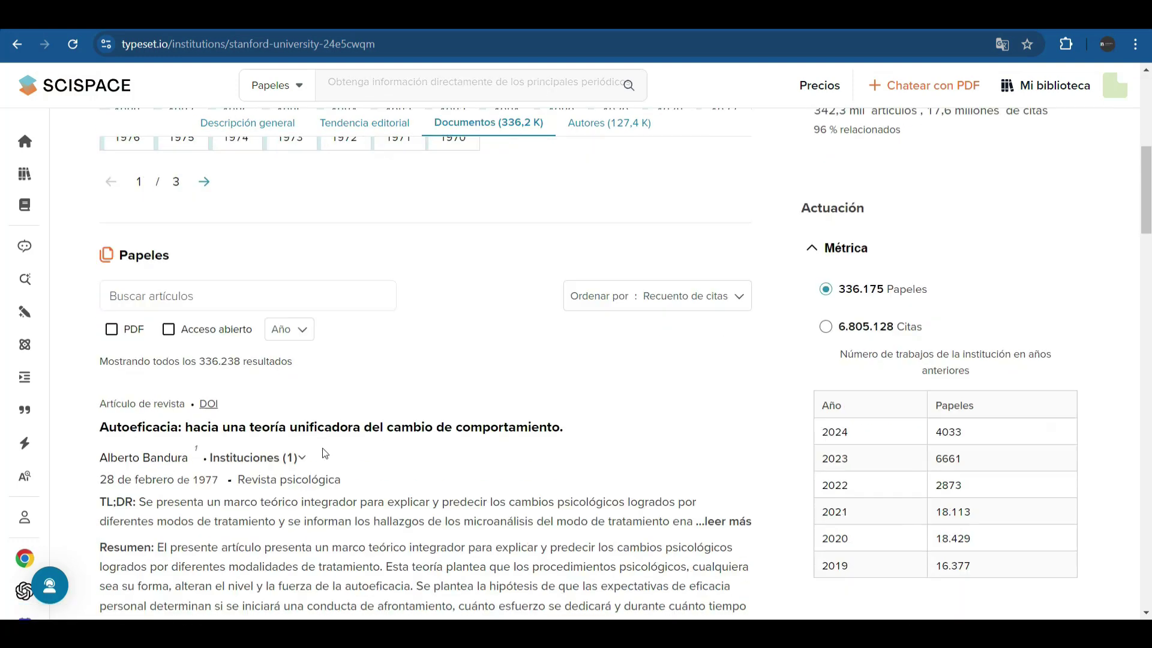
pyautogui.scroll(18, 344, 426)
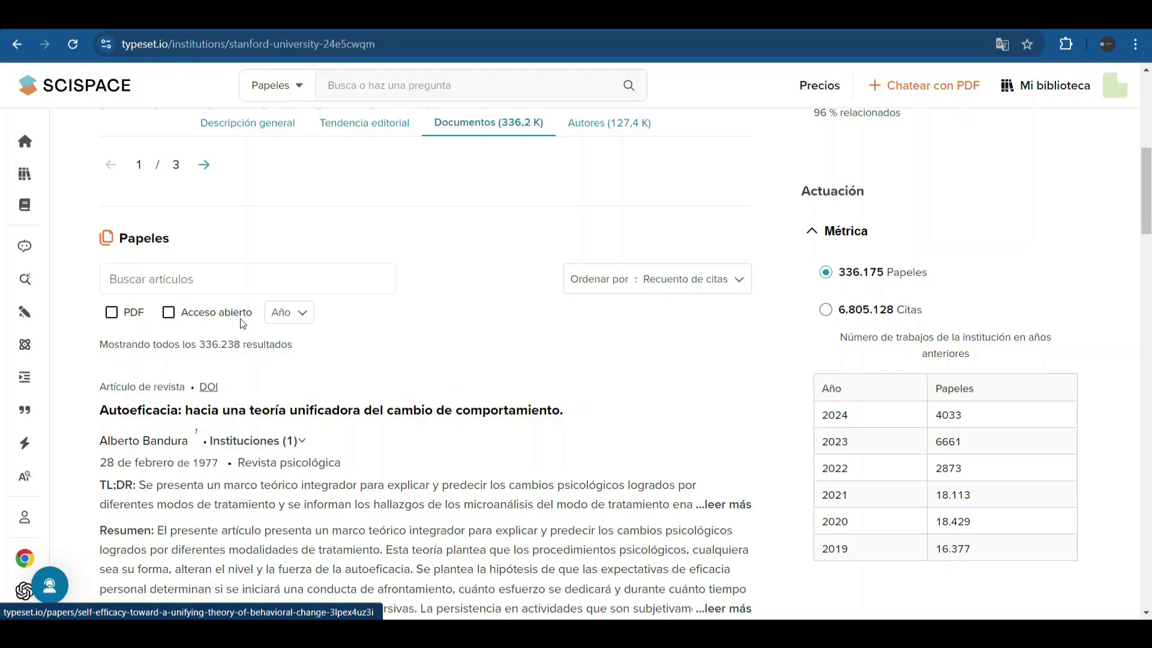
# - Go back to the typeset.io/resources blog and scroll its article cards down to the footer
pyautogui.hotkey('alt', 'Left')
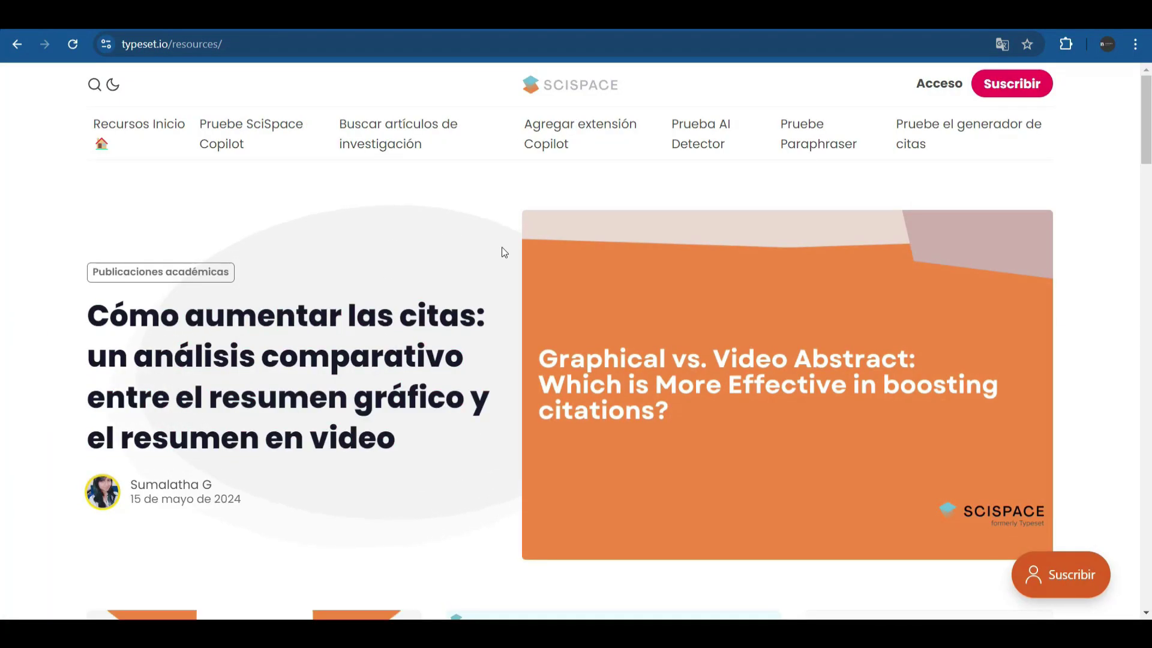
pyautogui.scroll(-5, 399, 259)
pyautogui.scroll(-4, 400, 259)
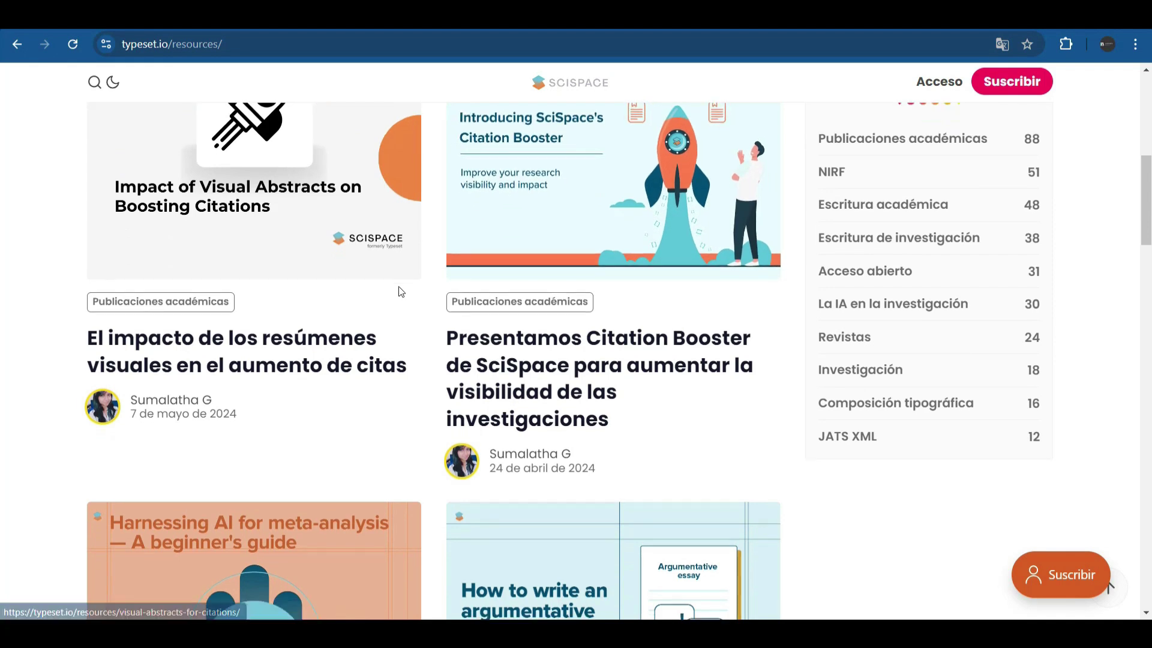
pyautogui.scroll(-6, 398, 286)
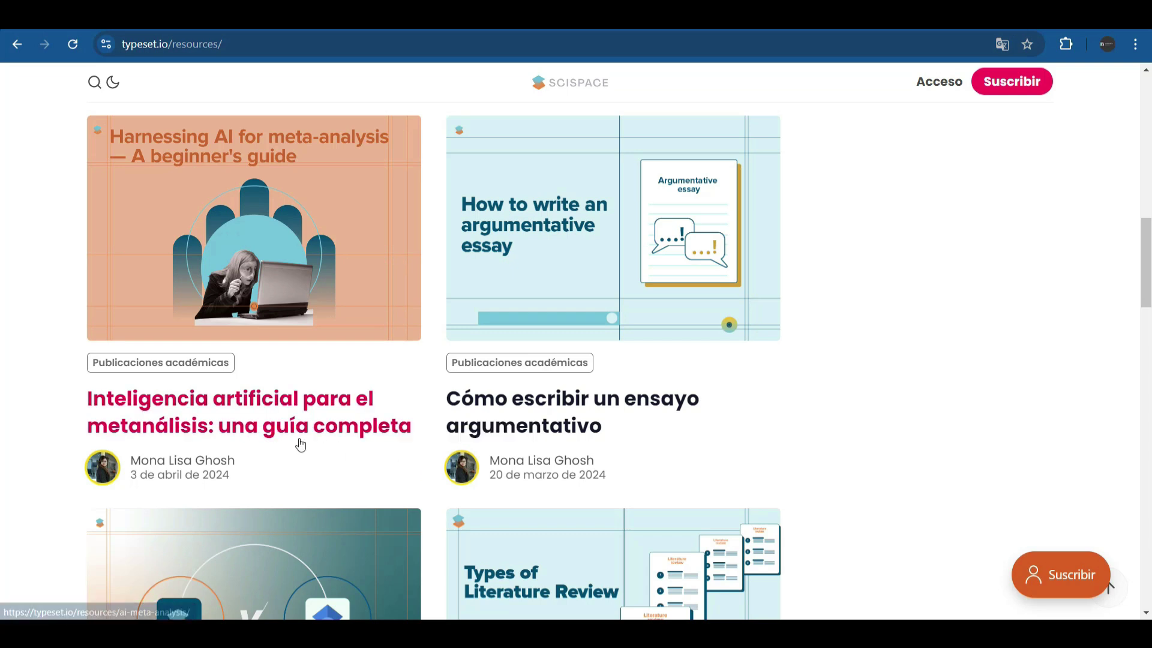
pyautogui.scroll(-9, 629, 451)
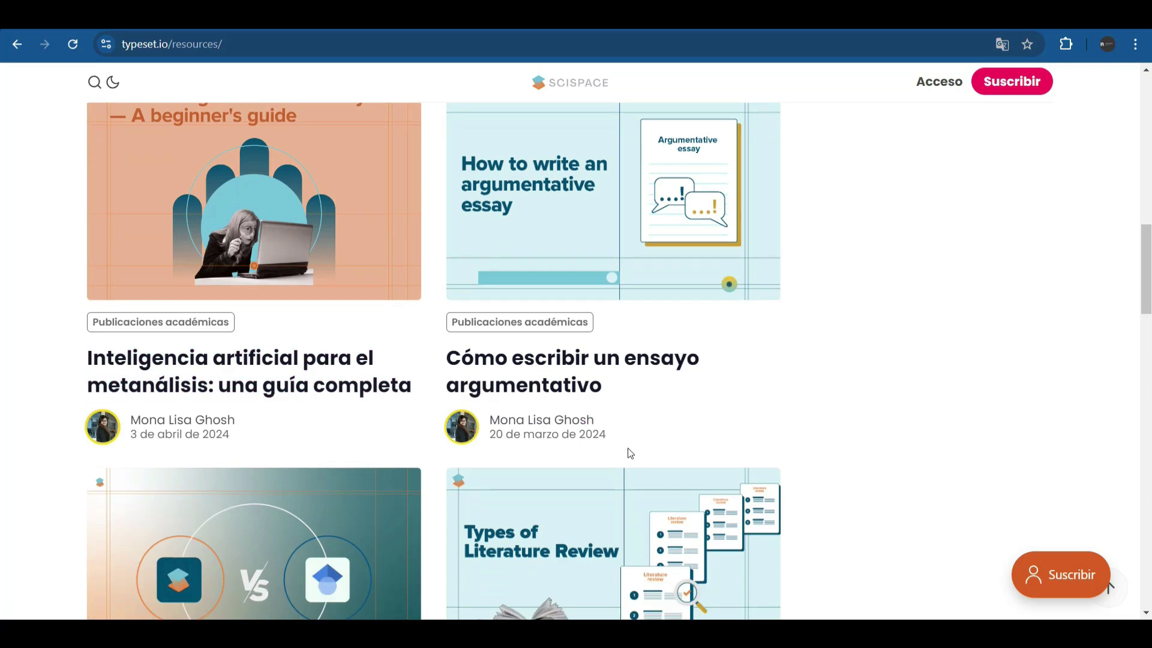
pyautogui.scroll(20, 627, 453)
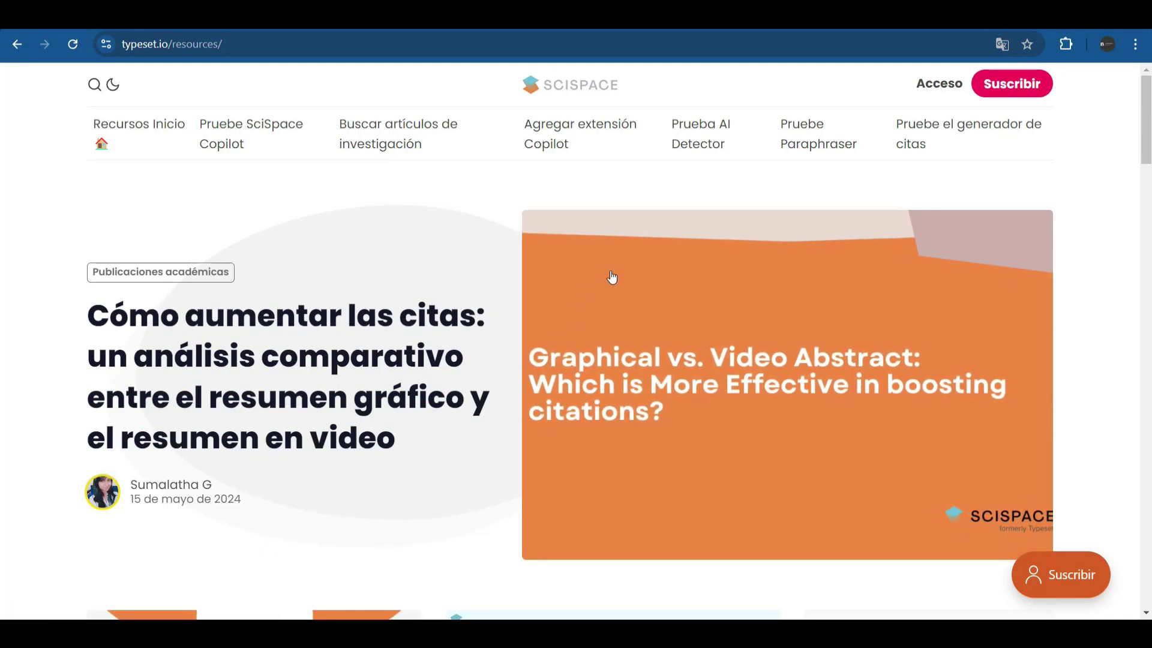
pyautogui.scroll(-14, 609, 365)
pyautogui.scroll(-10, 608, 368)
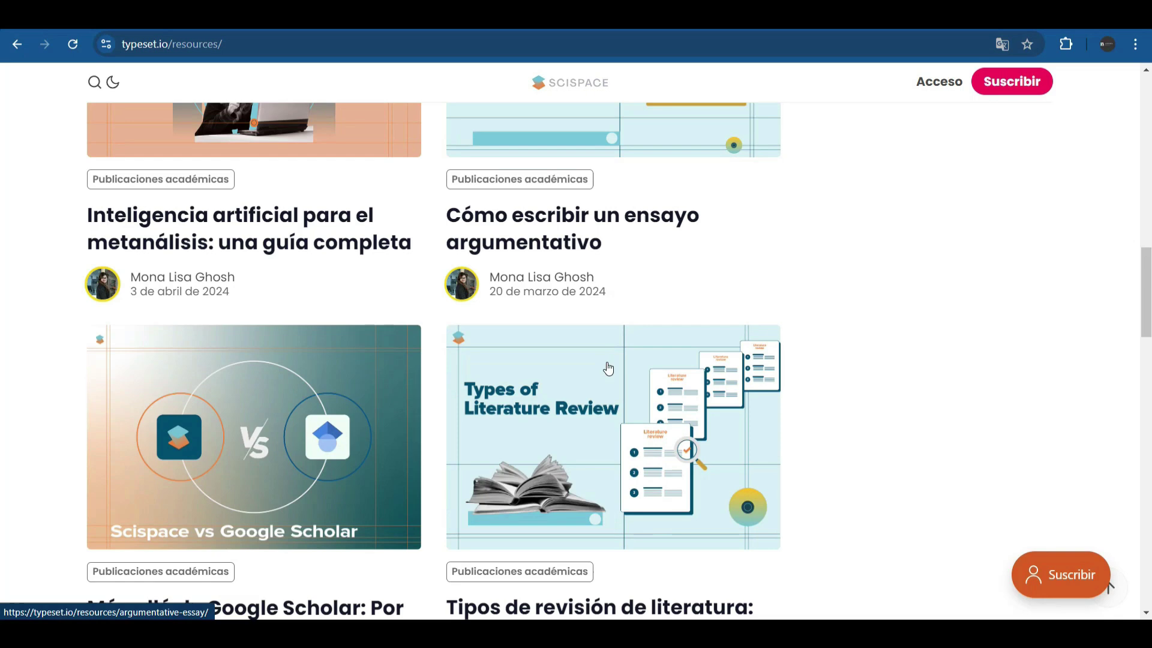
pyautogui.scroll(20, 608, 368)
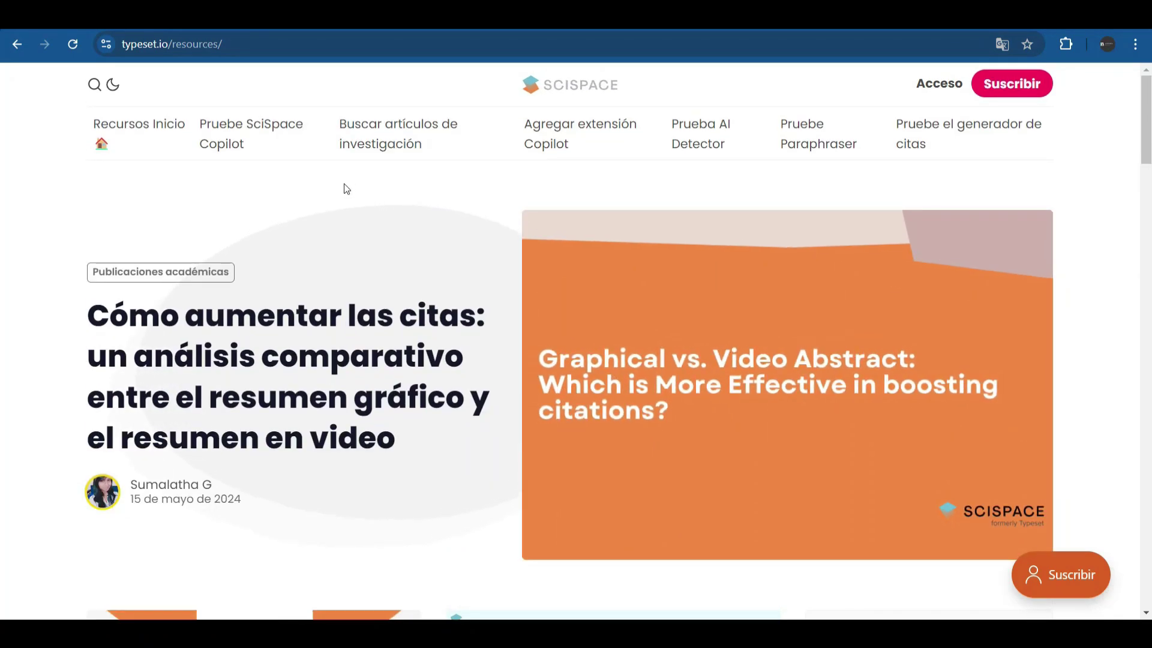
pyautogui.scroll(-20, 420, 186)
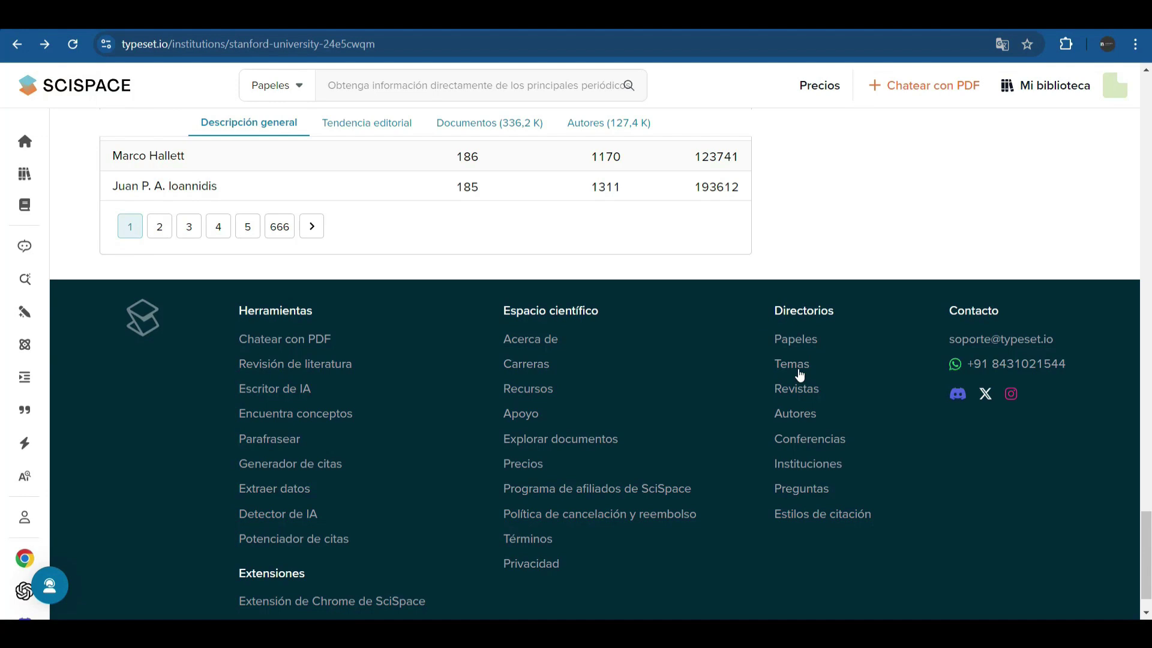
# - Open the Temas directory from the footer's Directorios links and skim the topics list
pyautogui.click(792, 367)
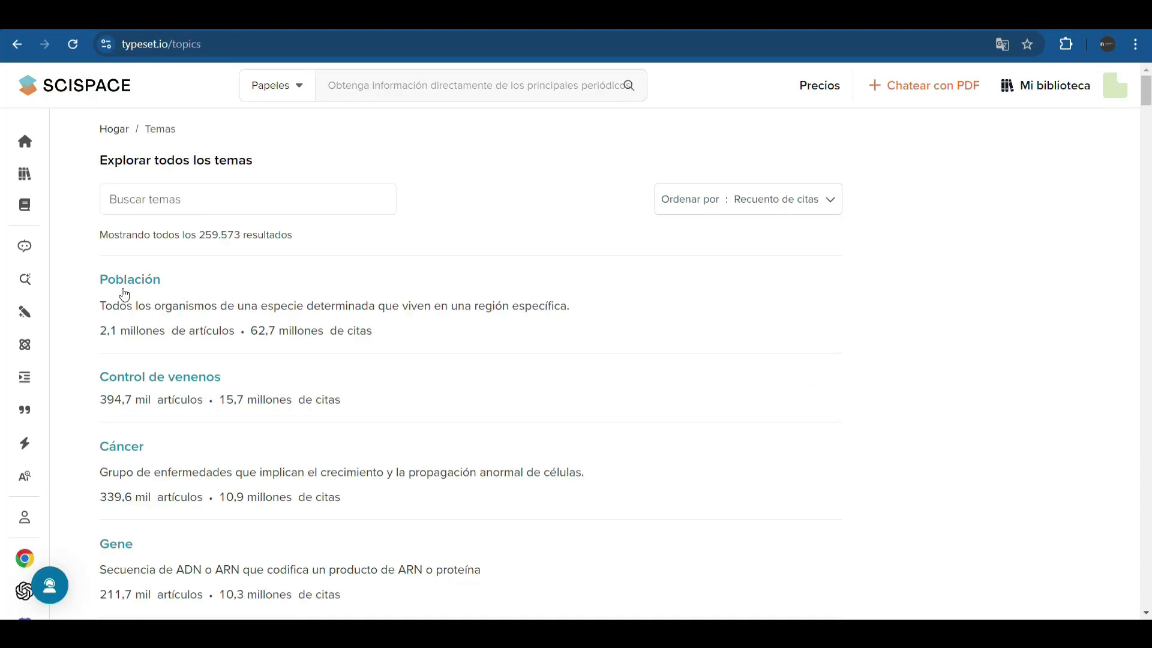
pyautogui.scroll(-7, 206, 378)
pyautogui.scroll(-2, 205, 375)
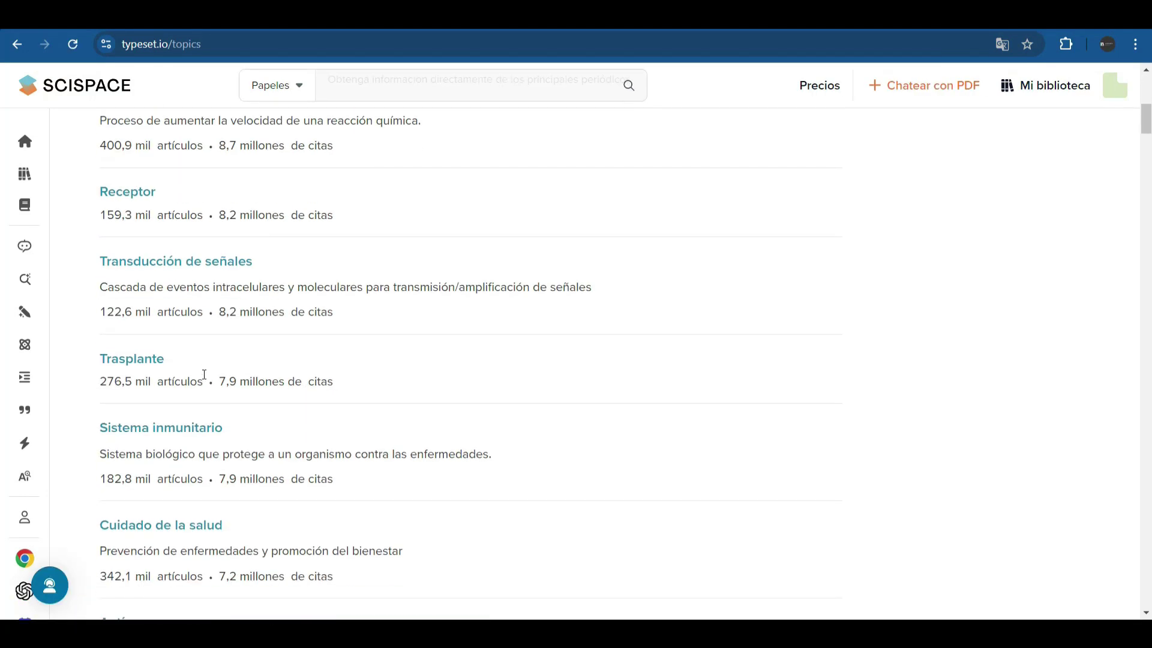
pyautogui.scroll(8, 204, 374)
pyautogui.scroll(2, 204, 375)
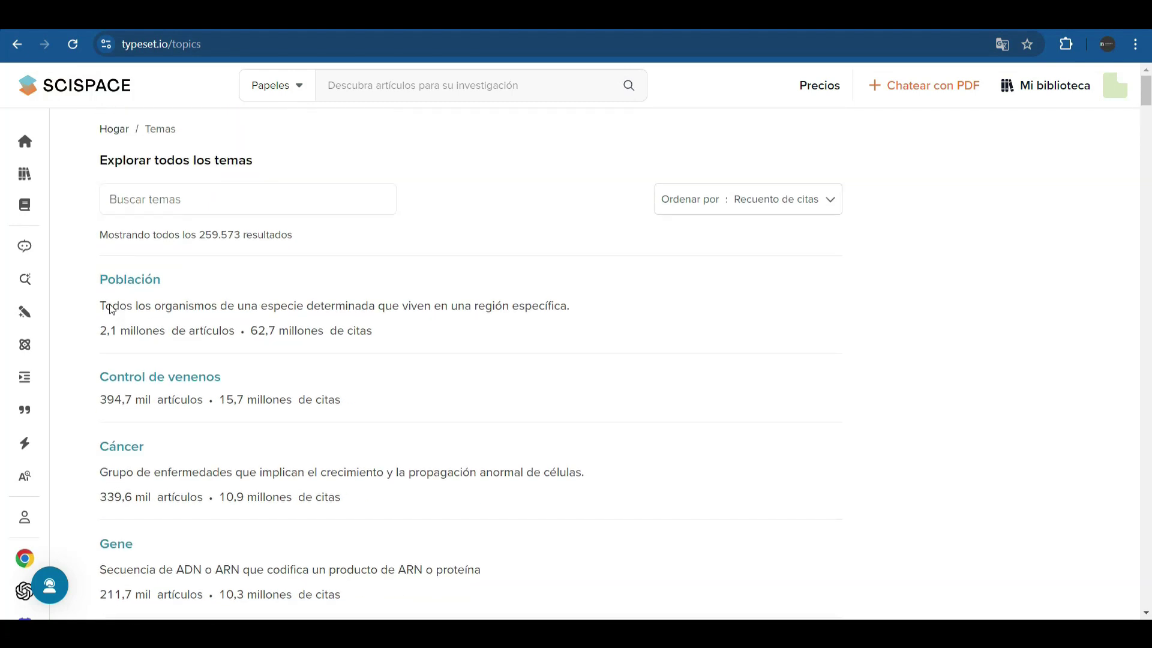
# - Open the Población topic page and look over its yearly Tendencia editorial
pyautogui.click(114, 286)
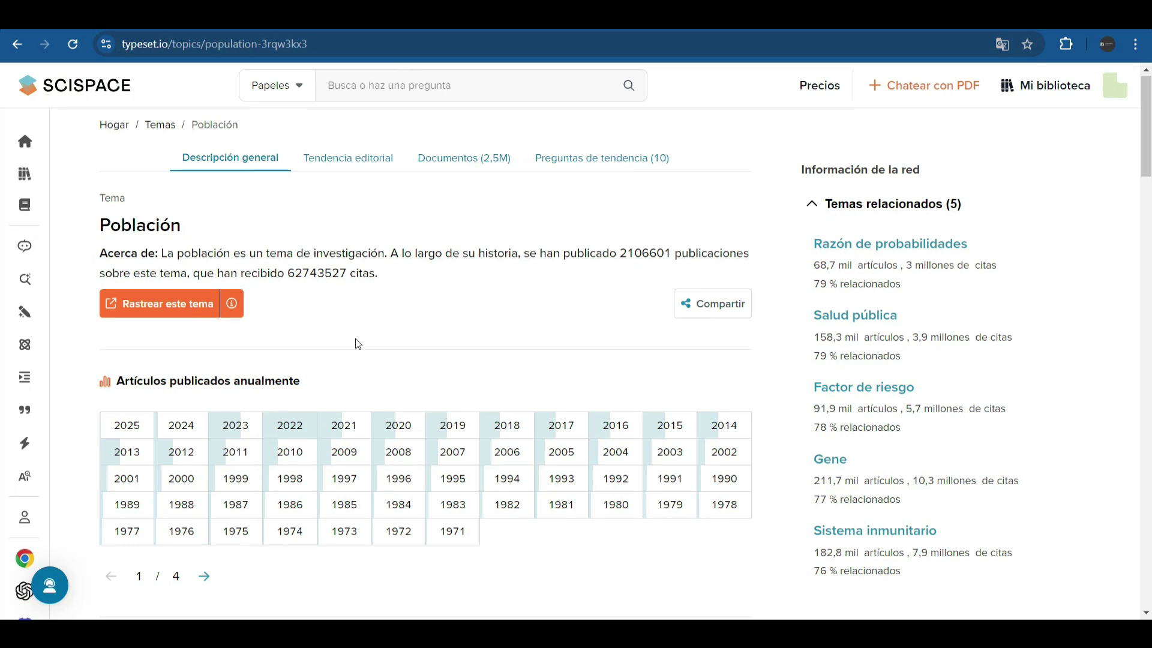
pyautogui.scroll(-2, 355, 340)
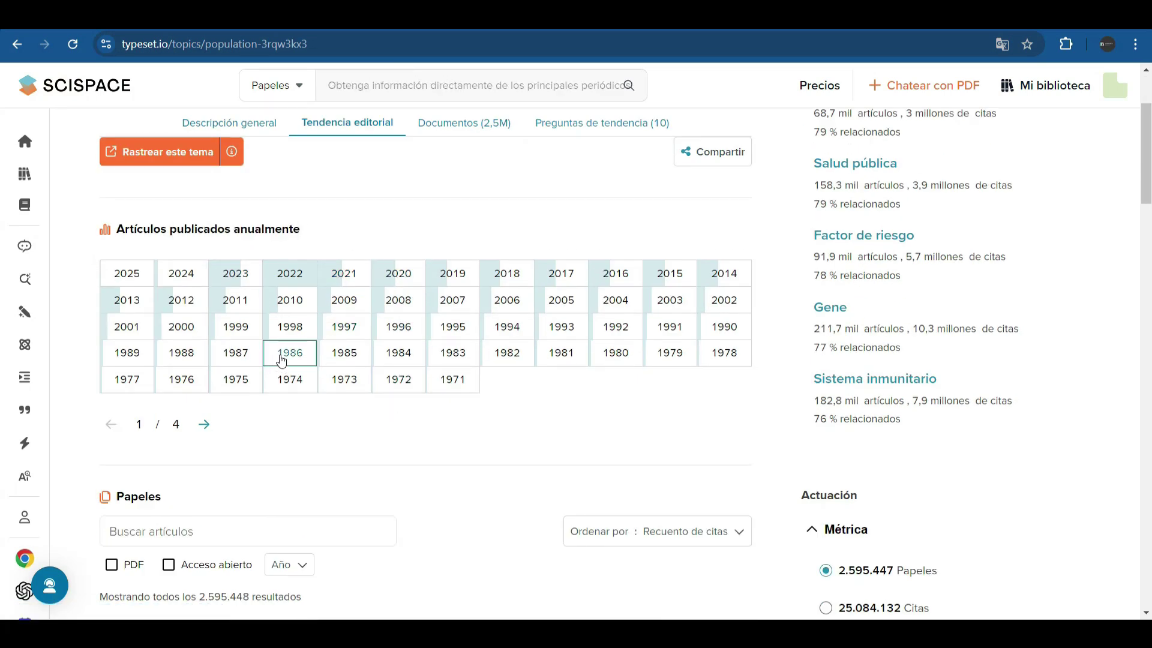
pyautogui.scroll(-15, 380, 488)
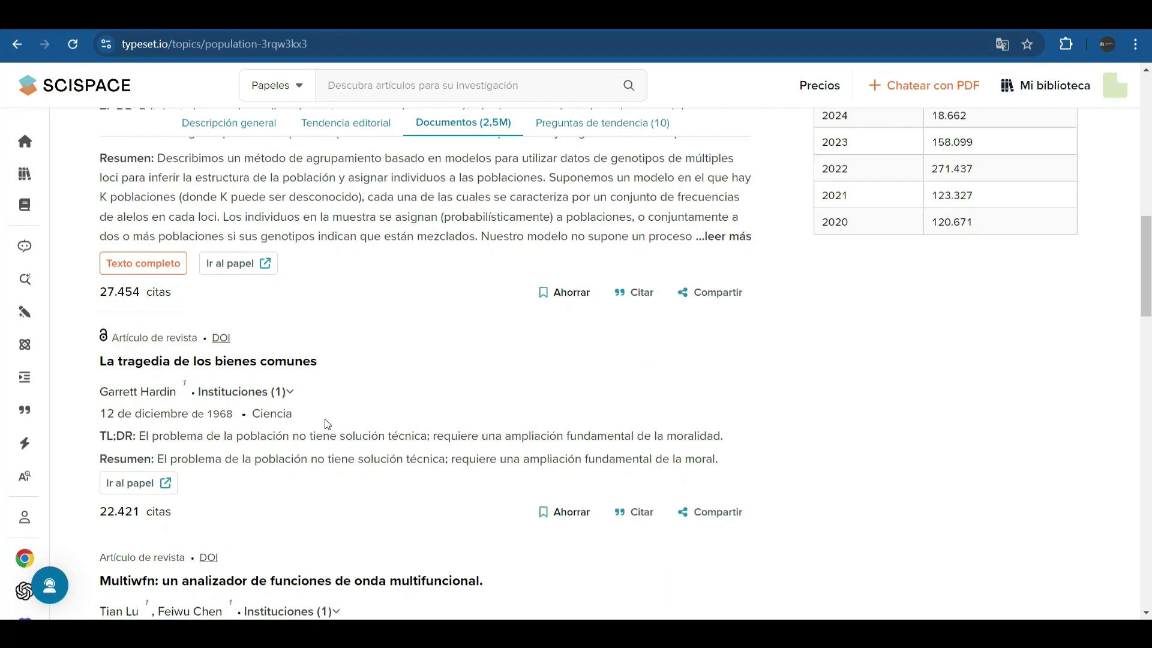
pyautogui.scroll(-3, 328, 425)
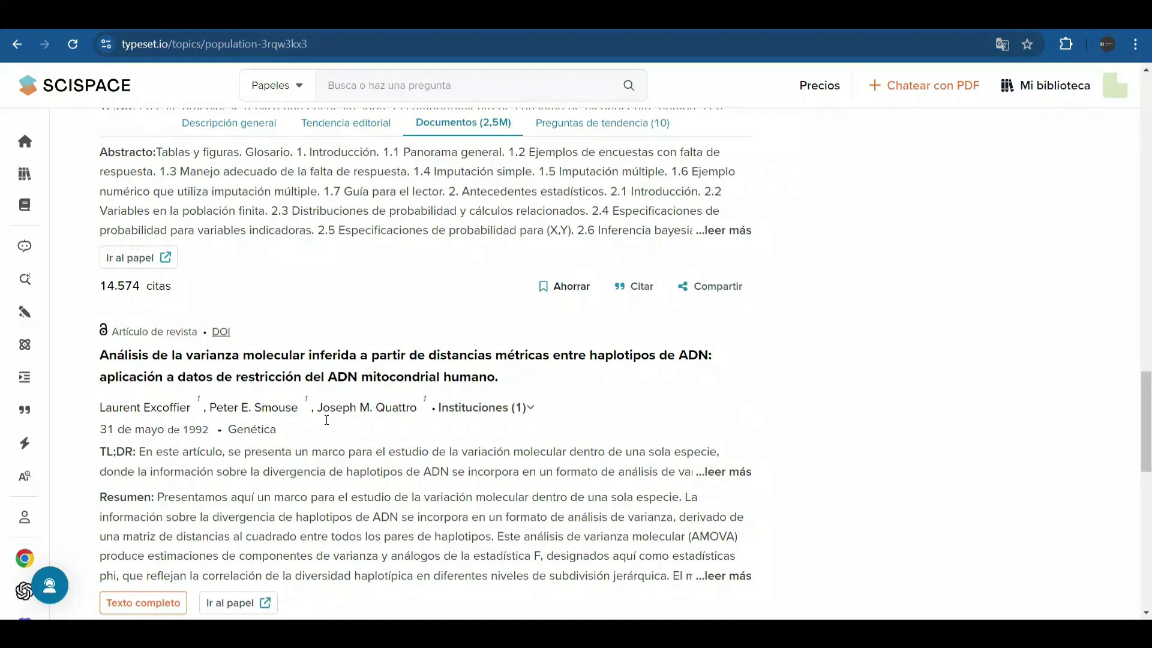
pyautogui.scroll(20, 402, 315)
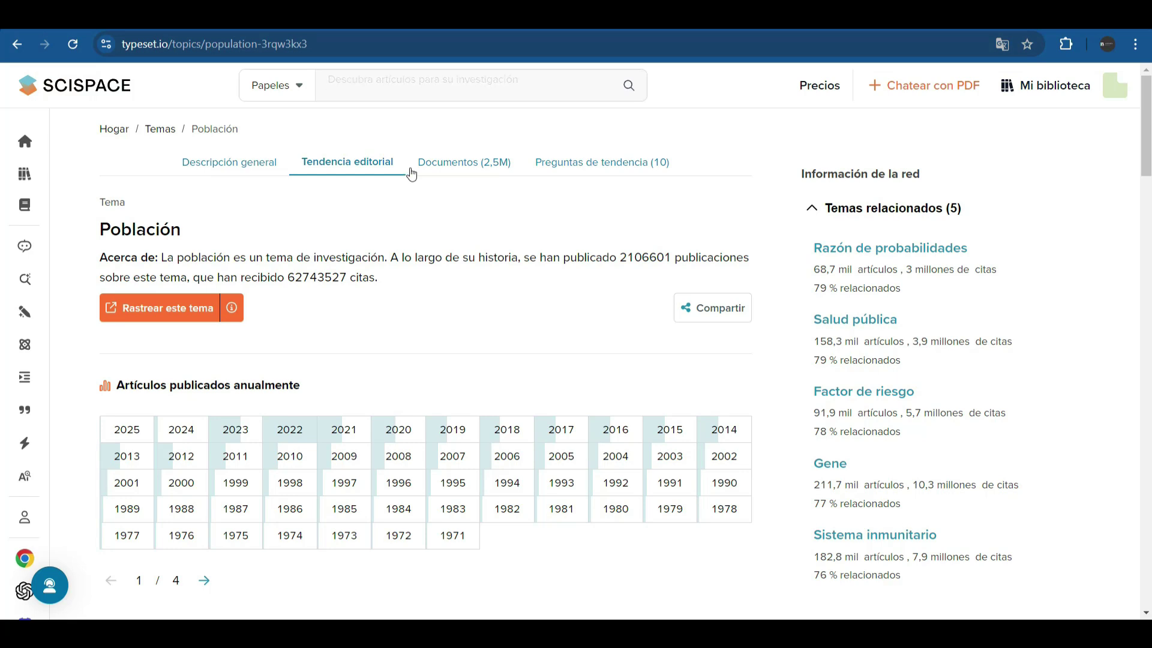
# - Jump to Población's Preguntas de tendencia and scroll through the trending questions and papers
pyautogui.click(557, 165)
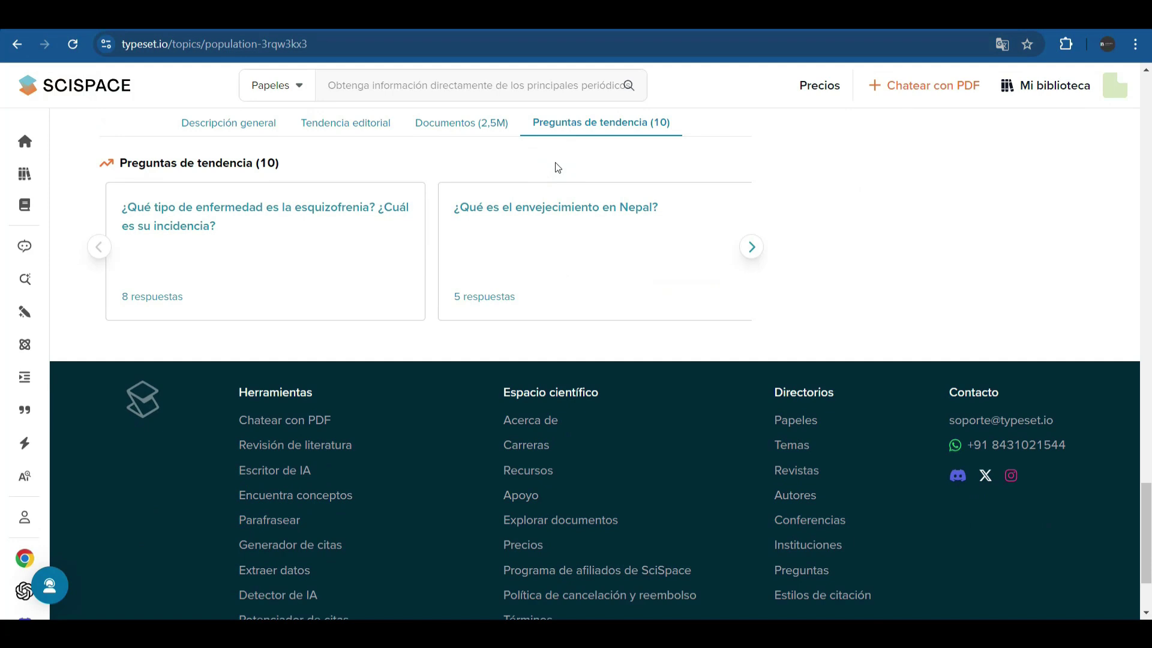
pyautogui.scroll(6, 335, 249)
pyautogui.scroll(3, 335, 250)
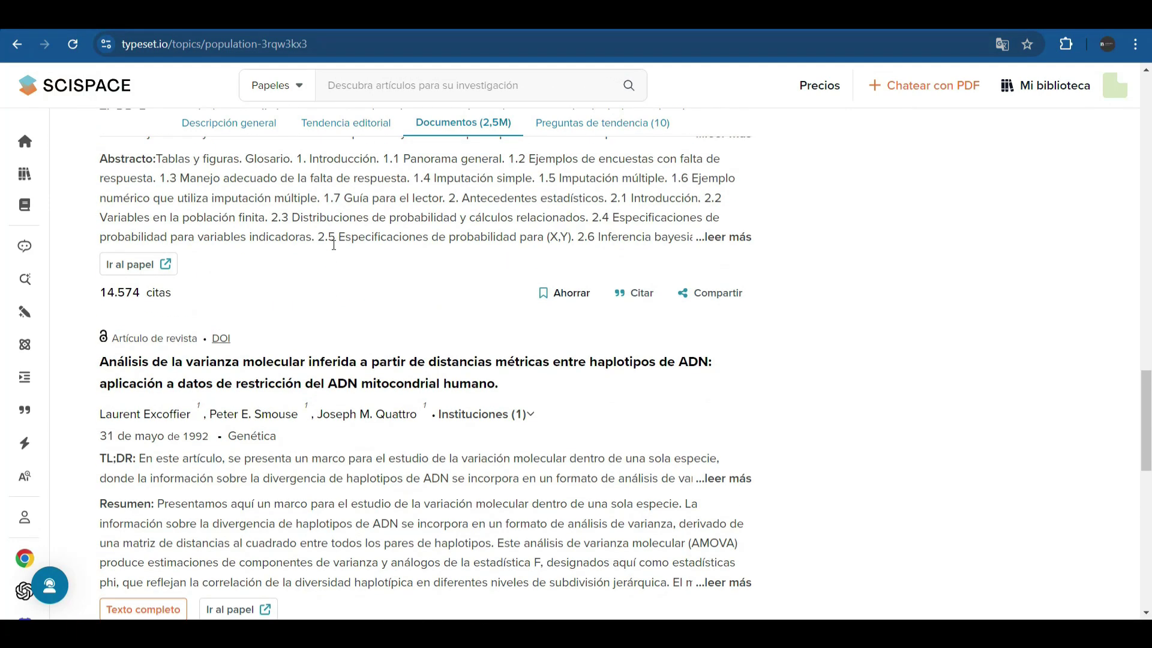
pyautogui.scroll(10, 335, 250)
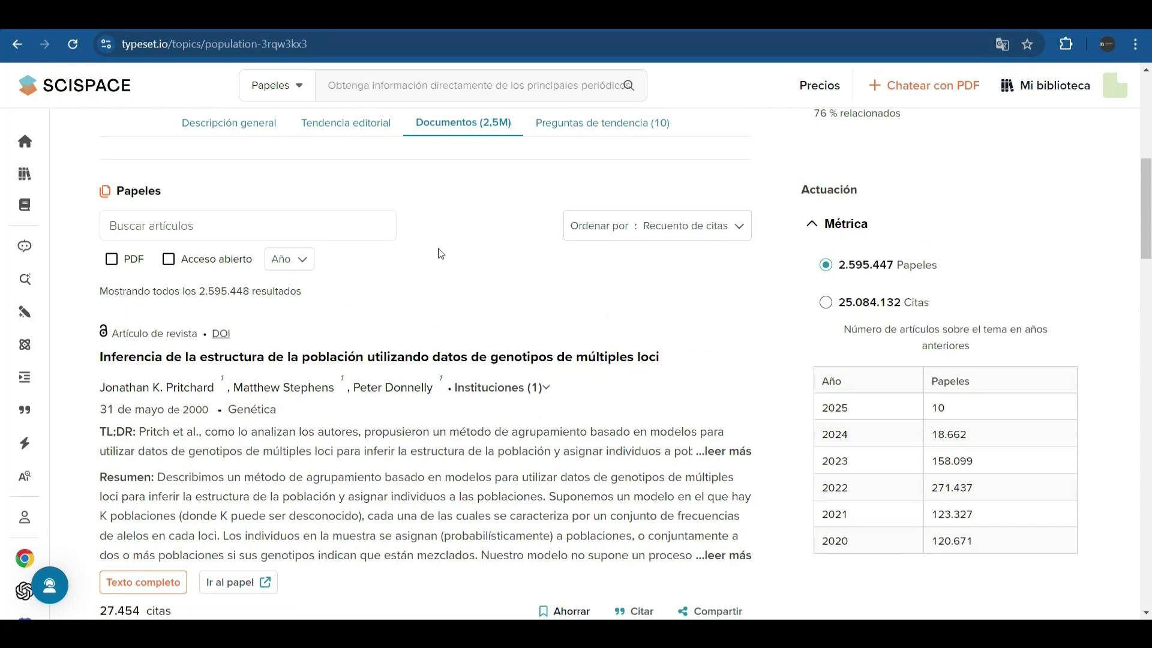
pyautogui.scroll(-2, 438, 257)
pyautogui.scroll(-3, 437, 260)
pyautogui.scroll(-3, 437, 259)
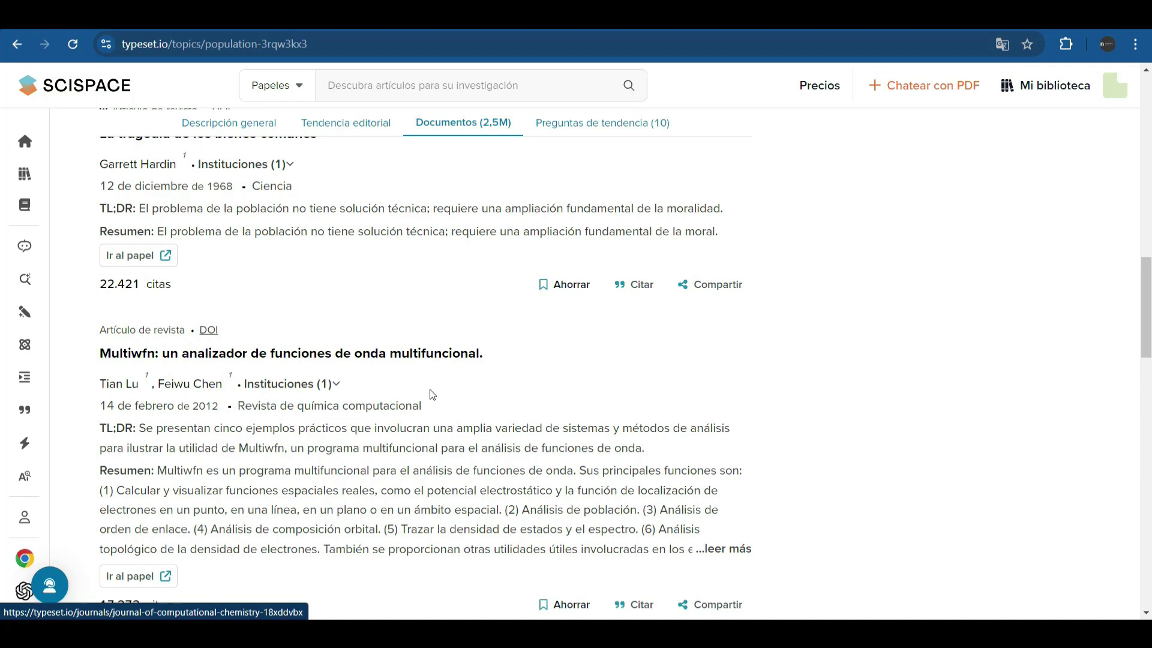
pyautogui.scroll(-15, 792, 375)
# - Open the Revistas journals directory, browse it, and check the Ordenar por options, keeping Recuento de citas
pyautogui.click(792, 347)
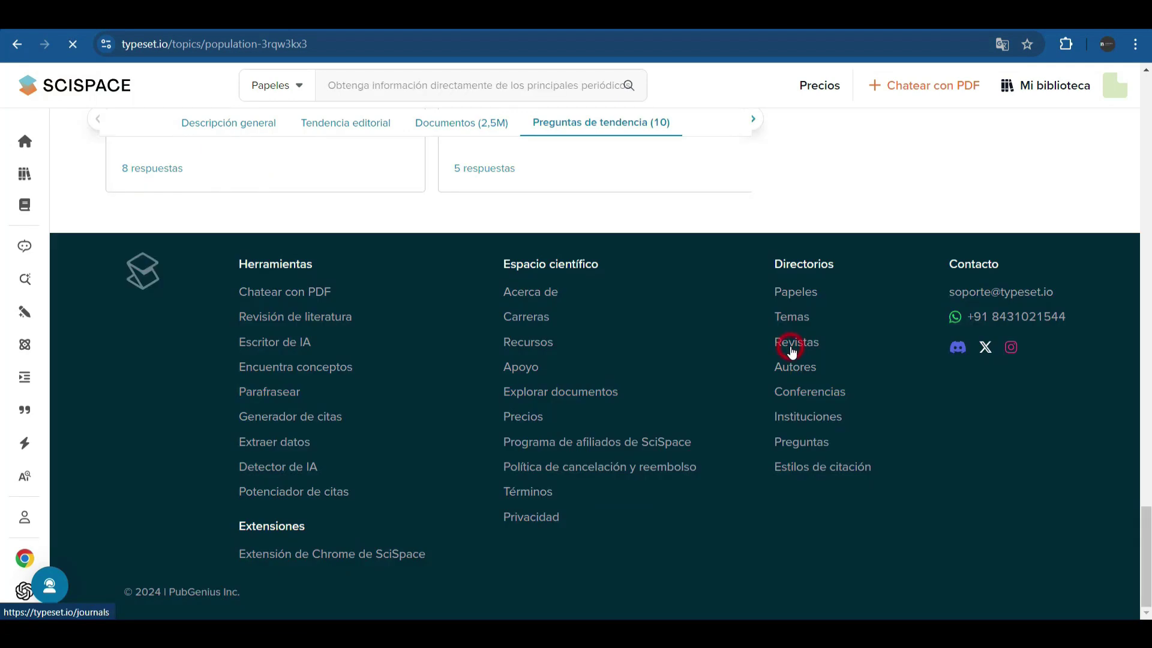
pyautogui.scroll(-5, 346, 339)
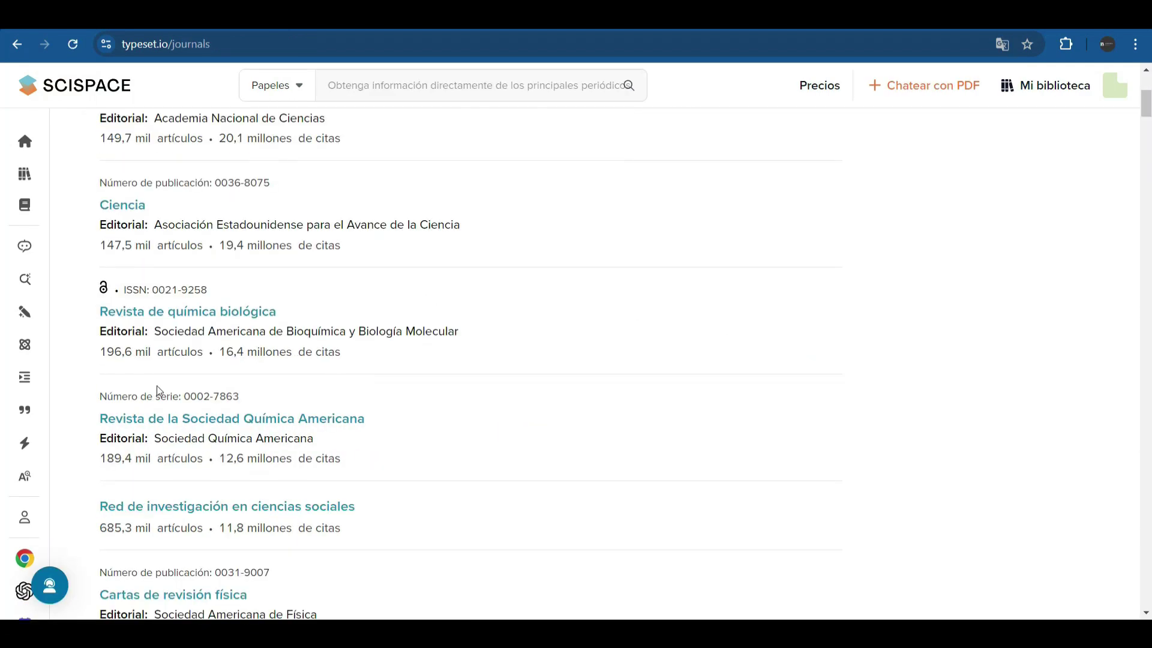
pyautogui.scroll(-20, 400, 510)
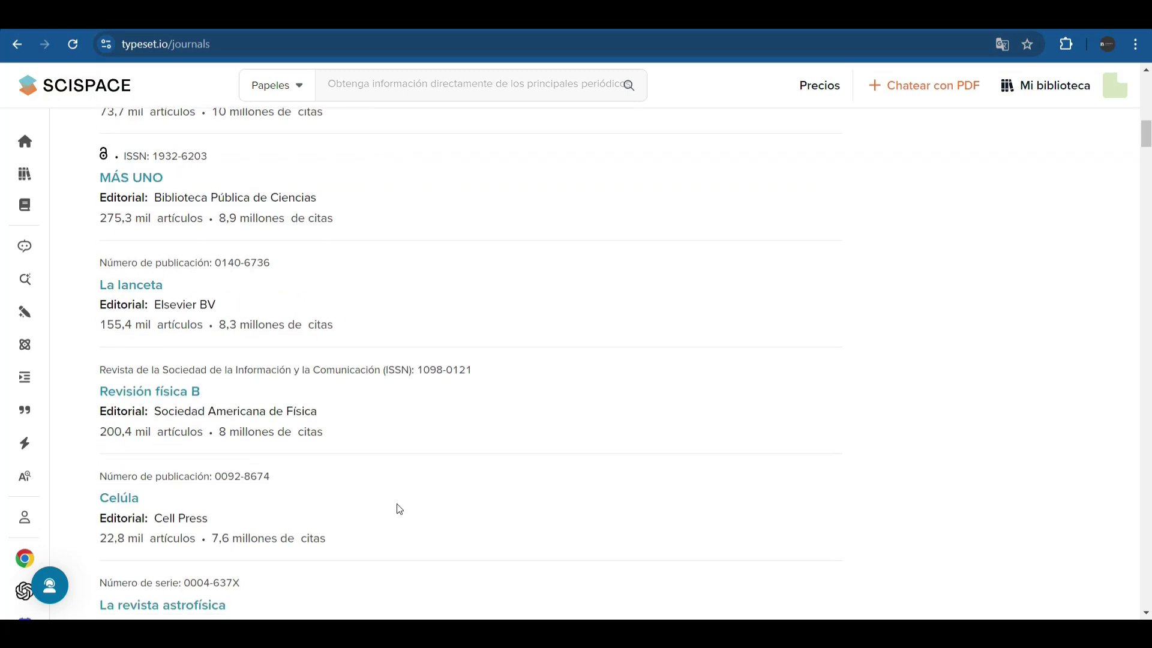
pyautogui.scroll(-20, 399, 509)
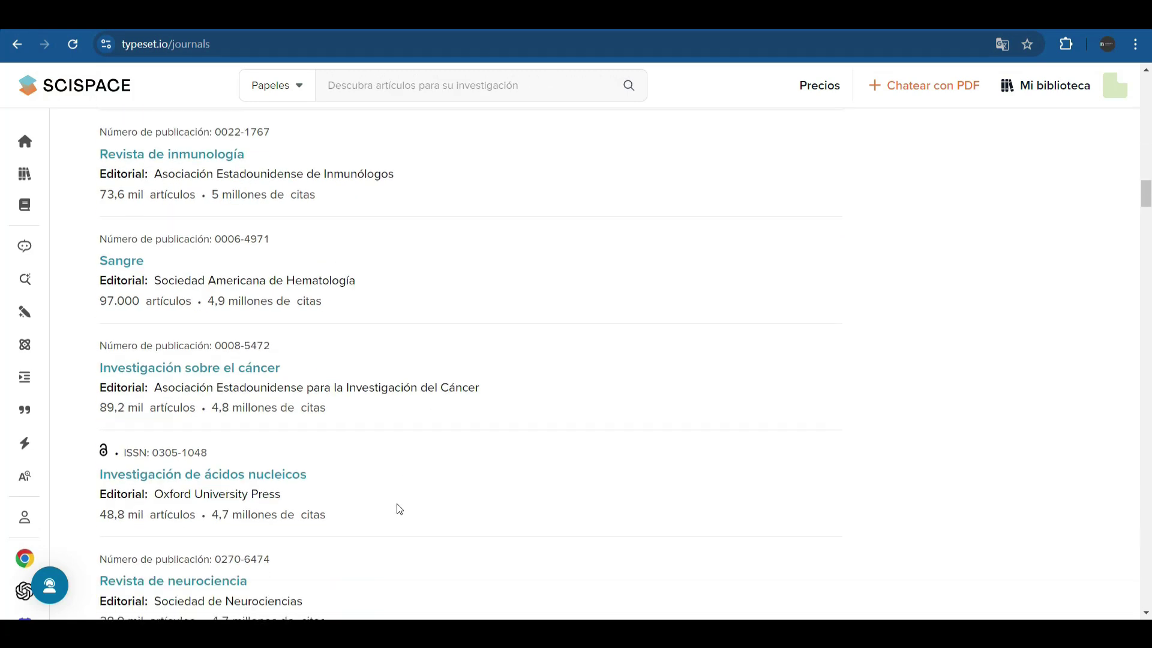
pyautogui.scroll(-11, 400, 510)
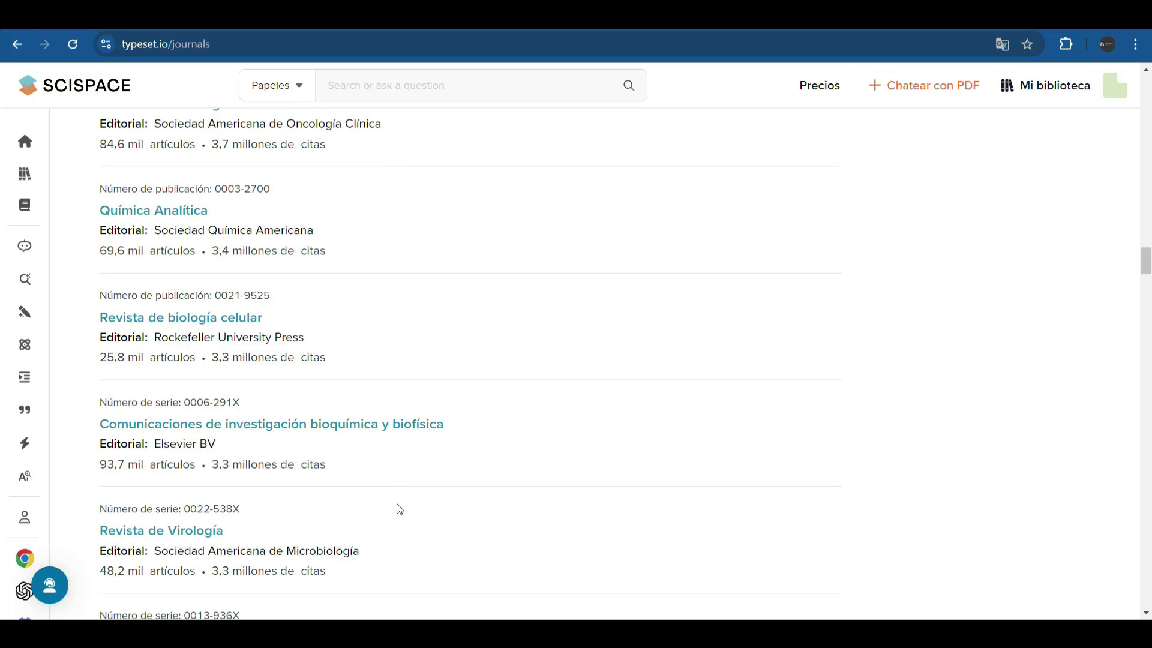
pyautogui.scroll(20, 399, 509)
pyautogui.scroll(12, 303, 266)
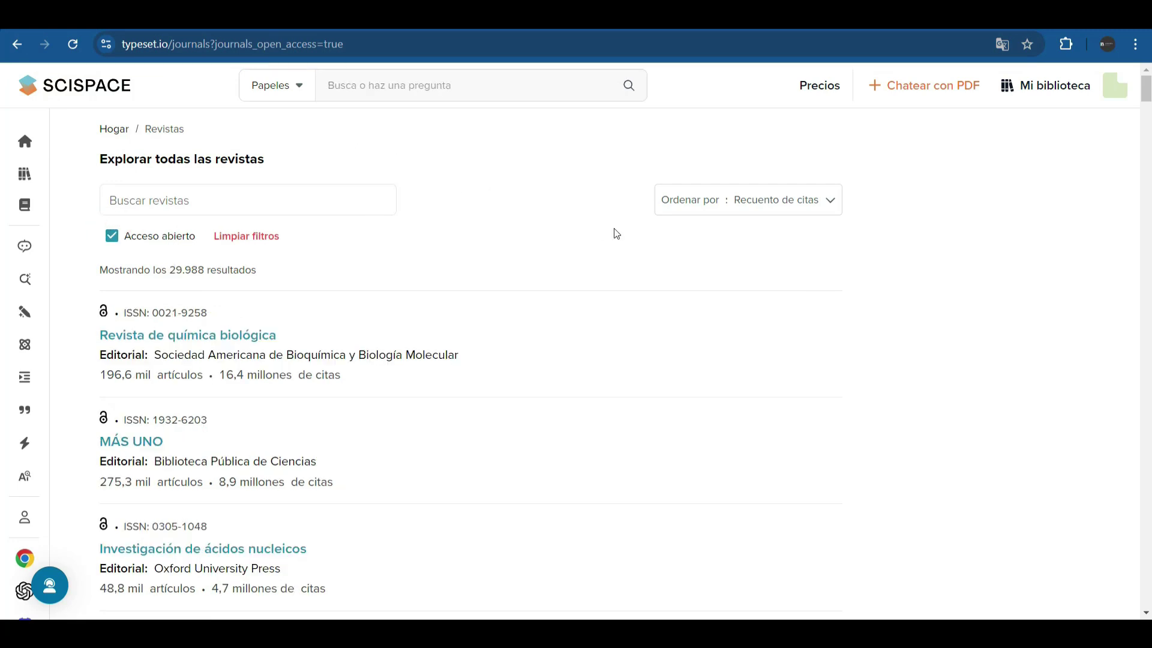
pyautogui.click(832, 206)
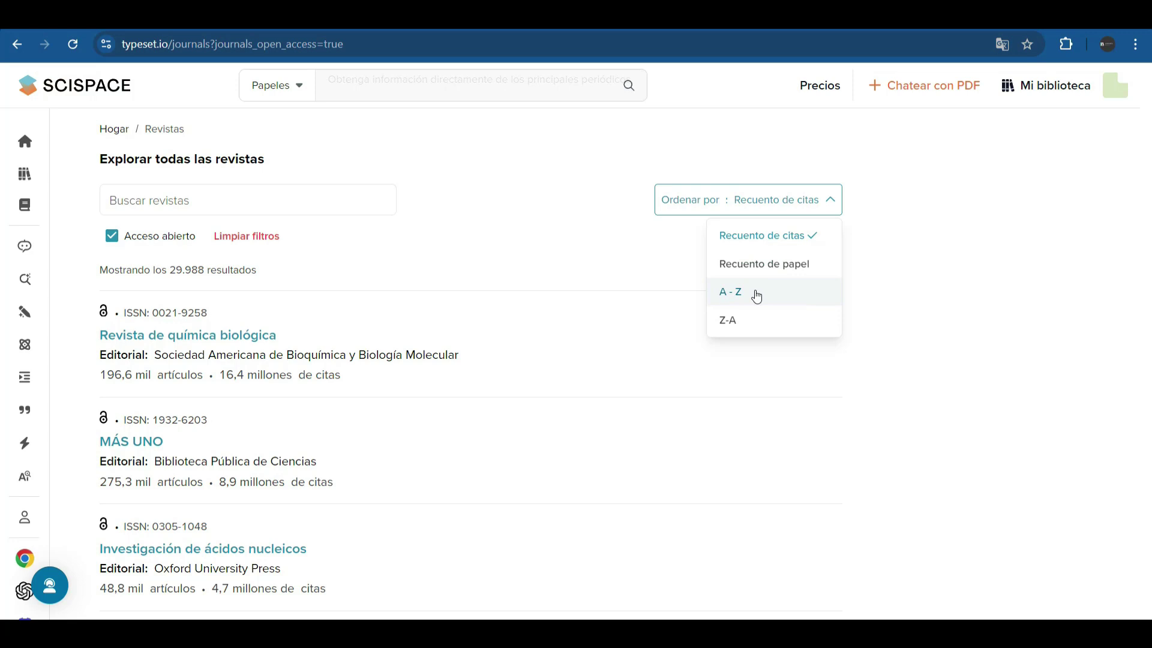
pyautogui.scroll(-1, 214, 482)
# - Open the Investigación de ácidos nucleicos journal and scroll its Tendencia editorial and Documentos to the footer
pyautogui.click(213, 480)
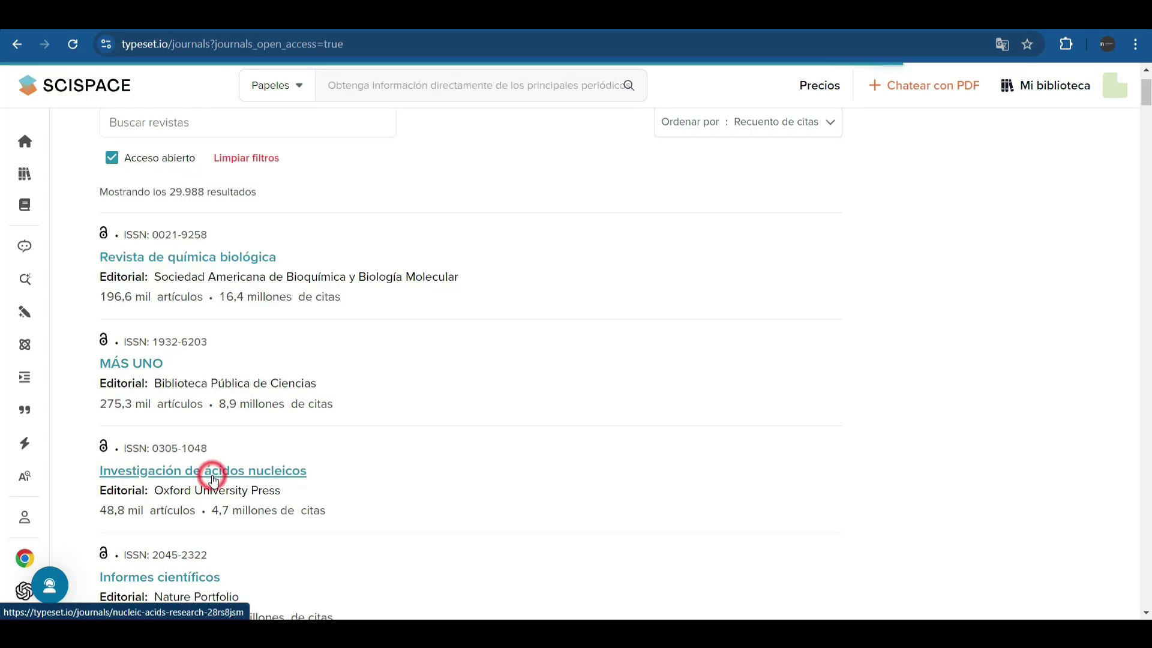
pyautogui.scroll(-2, 329, 380)
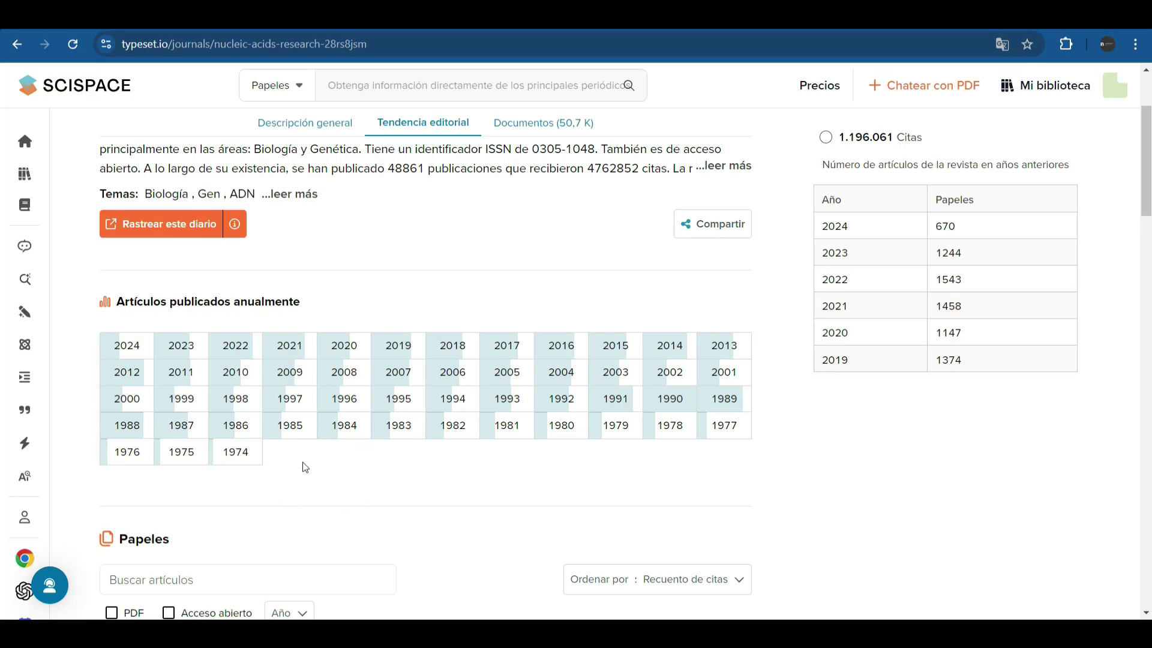
pyautogui.scroll(-3, 303, 466)
pyautogui.scroll(-13, 169, 355)
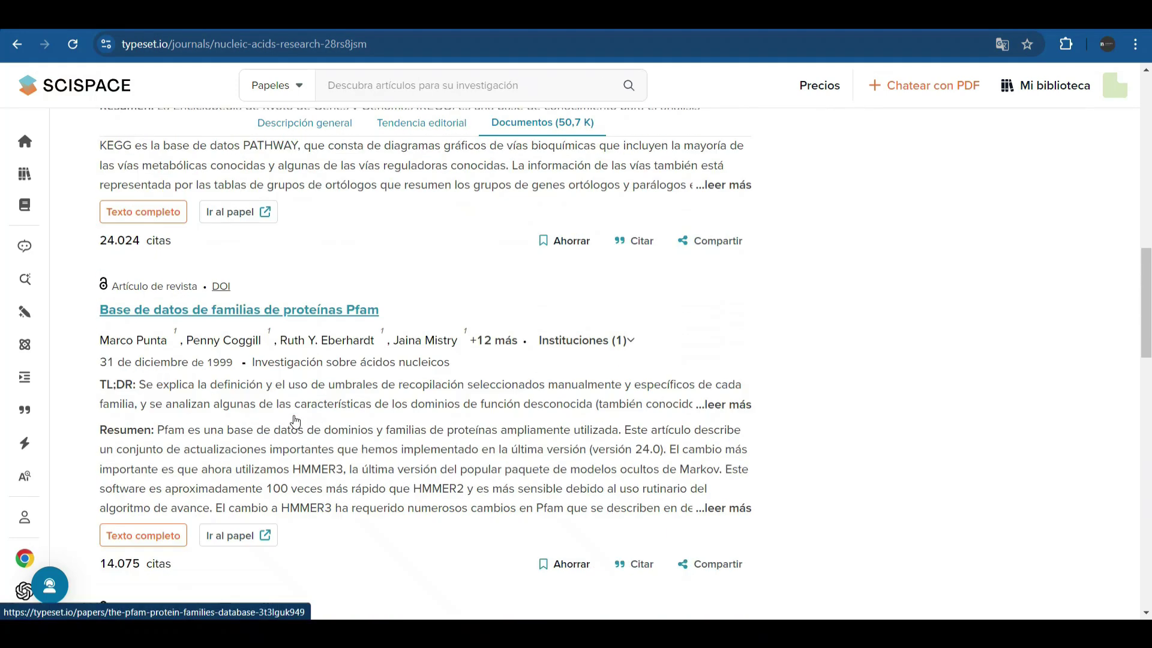
pyautogui.scroll(-3, 295, 422)
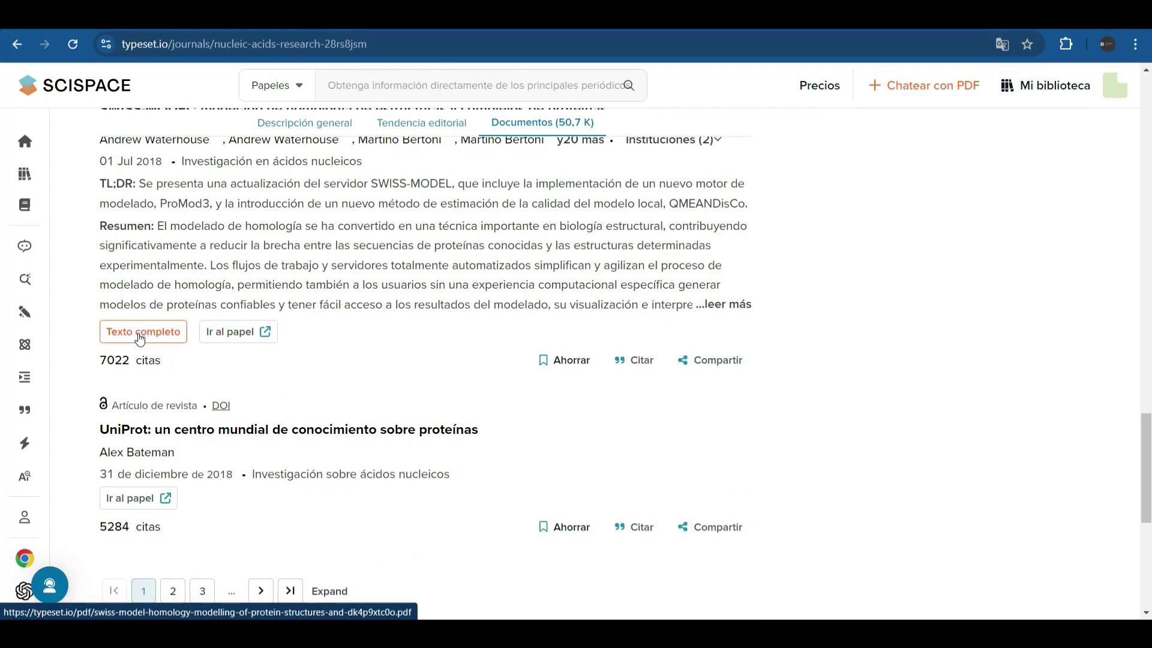
pyautogui.scroll(-10, 637, 366)
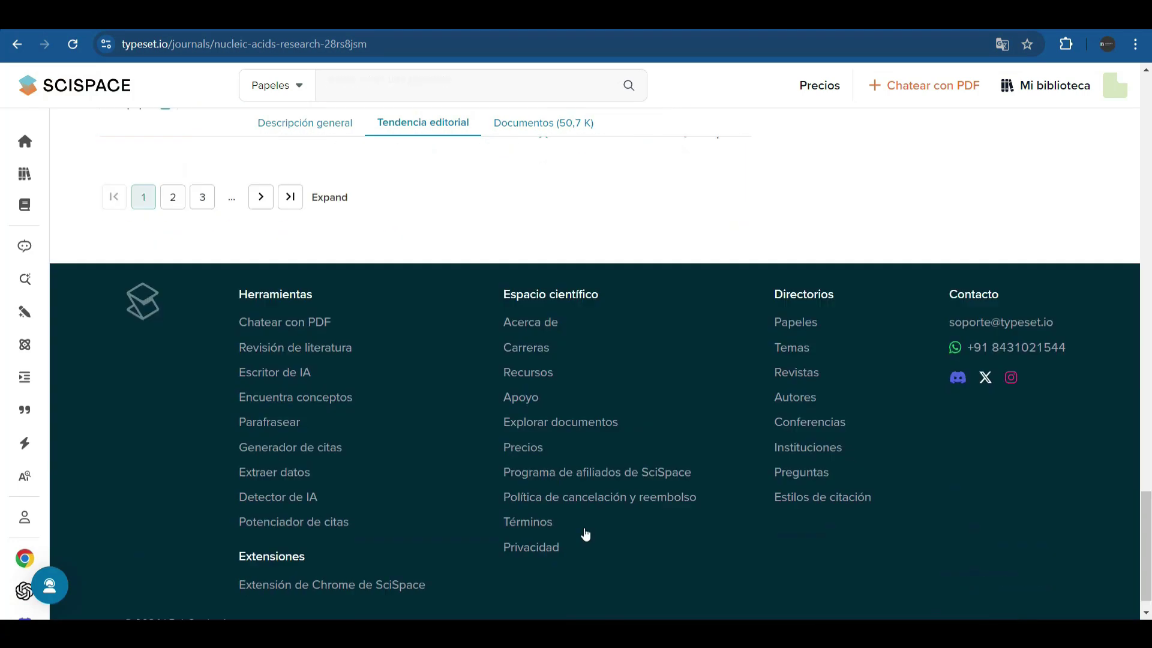
# - Open the IEEE Engineering in Medicine and Biology conference from the Conferencias directory
pyautogui.click(801, 396)
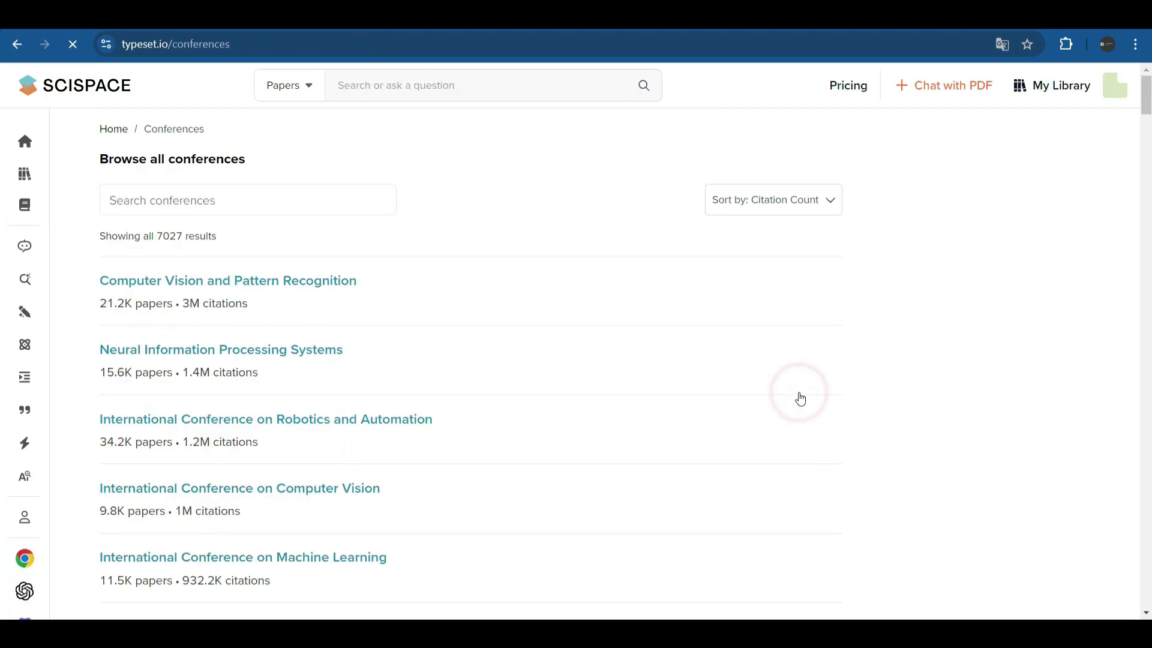
pyautogui.scroll(-5, 380, 321)
pyautogui.scroll(5, 380, 321)
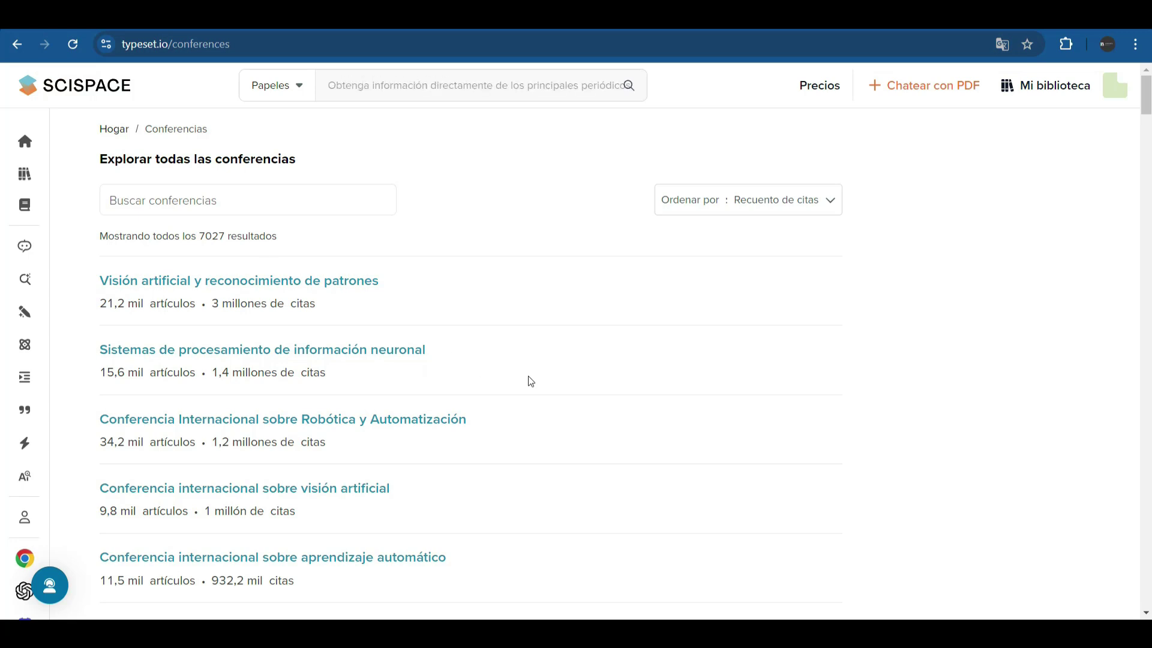
pyautogui.scroll(-10, 530, 378)
pyautogui.scroll(-3, 532, 382)
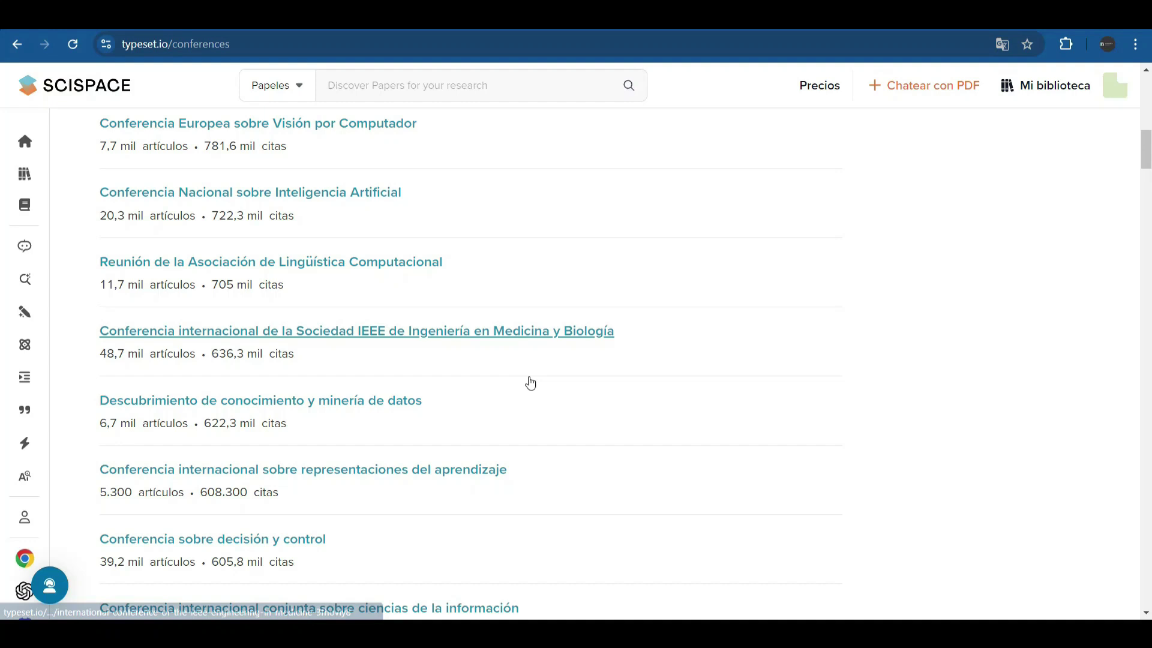
pyautogui.click(156, 332)
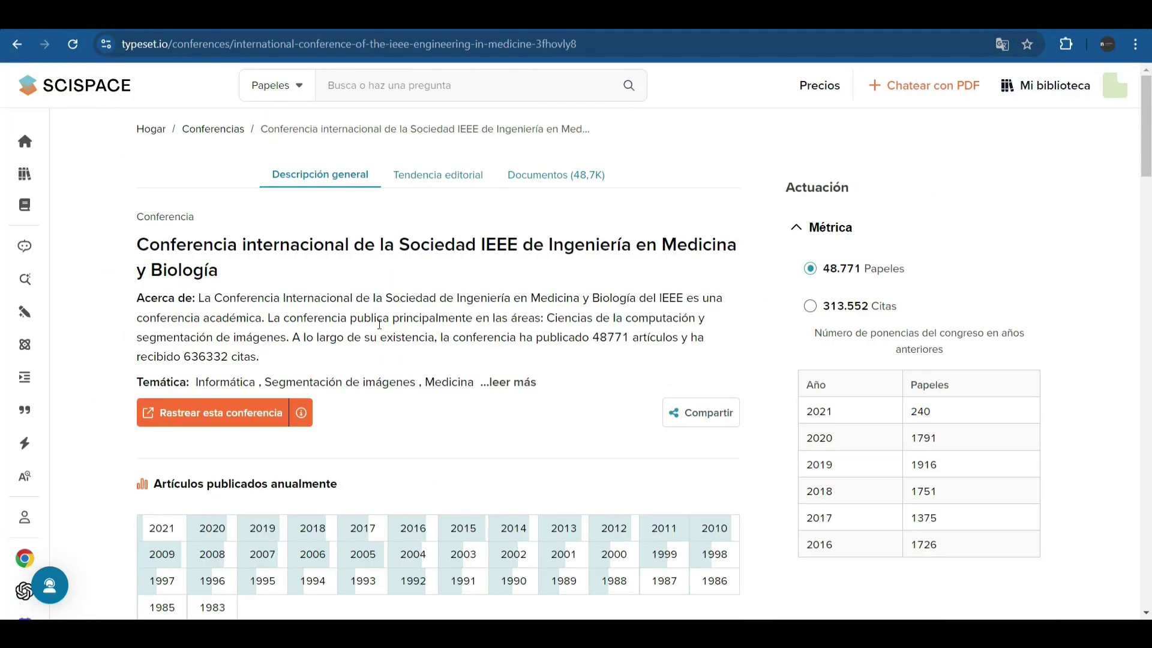
pyautogui.scroll(-3, 442, 373)
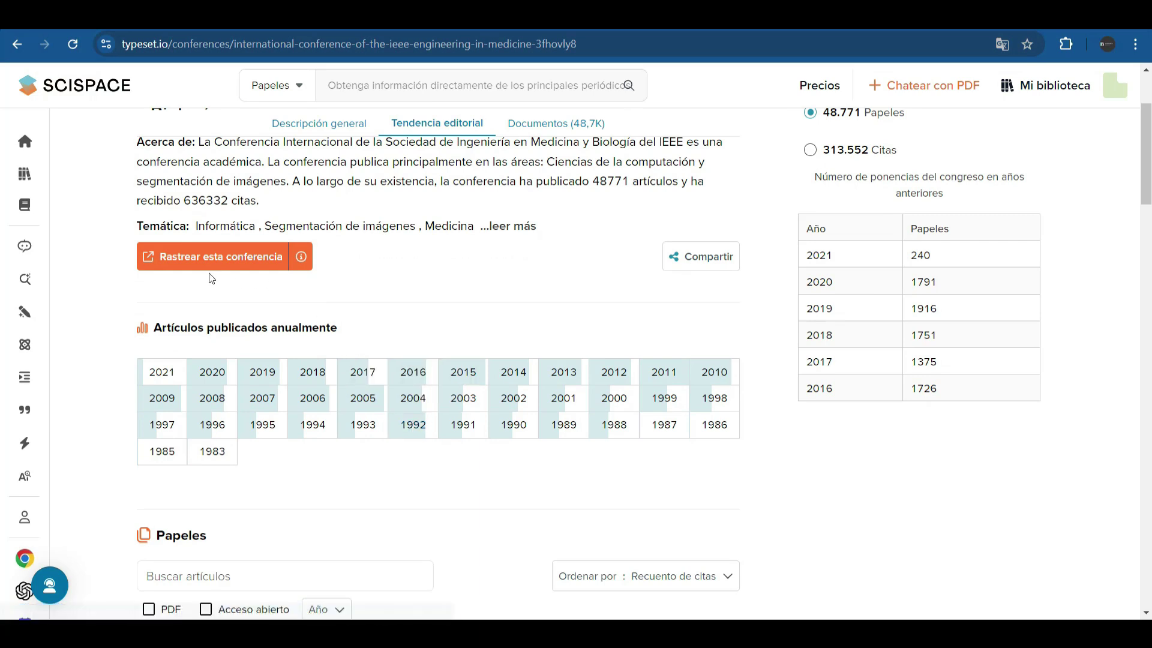
pyautogui.scroll(-6, 334, 408)
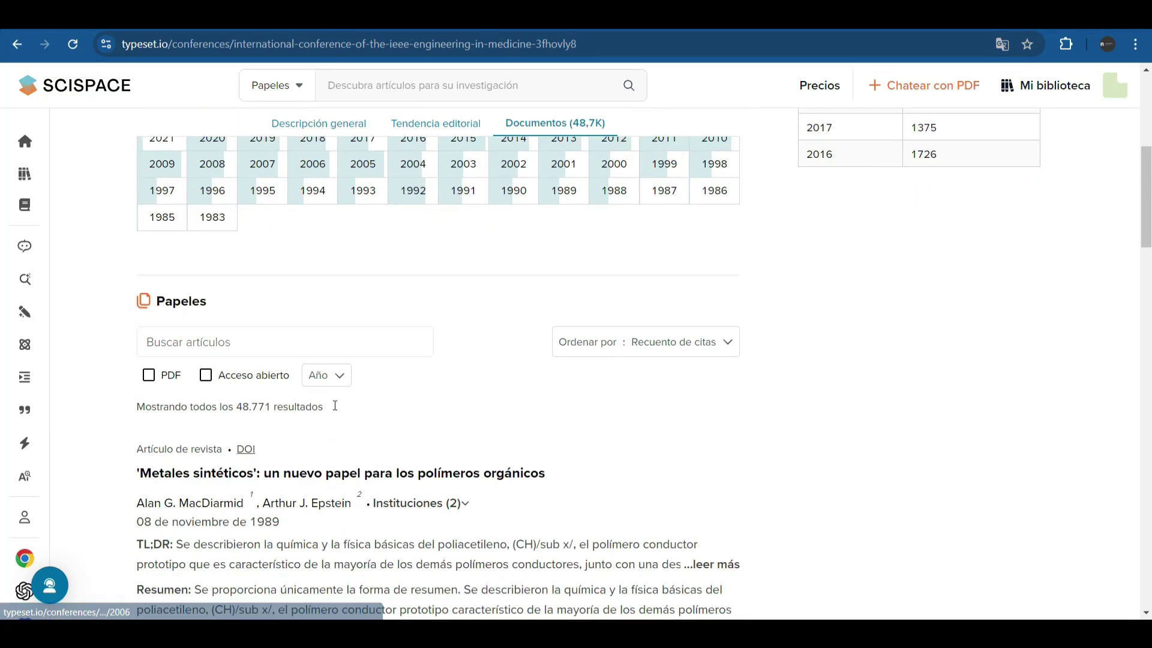
# - Filter the conference's papers to Últimos 3 años and Acceso abierto
pyautogui.click(341, 220)
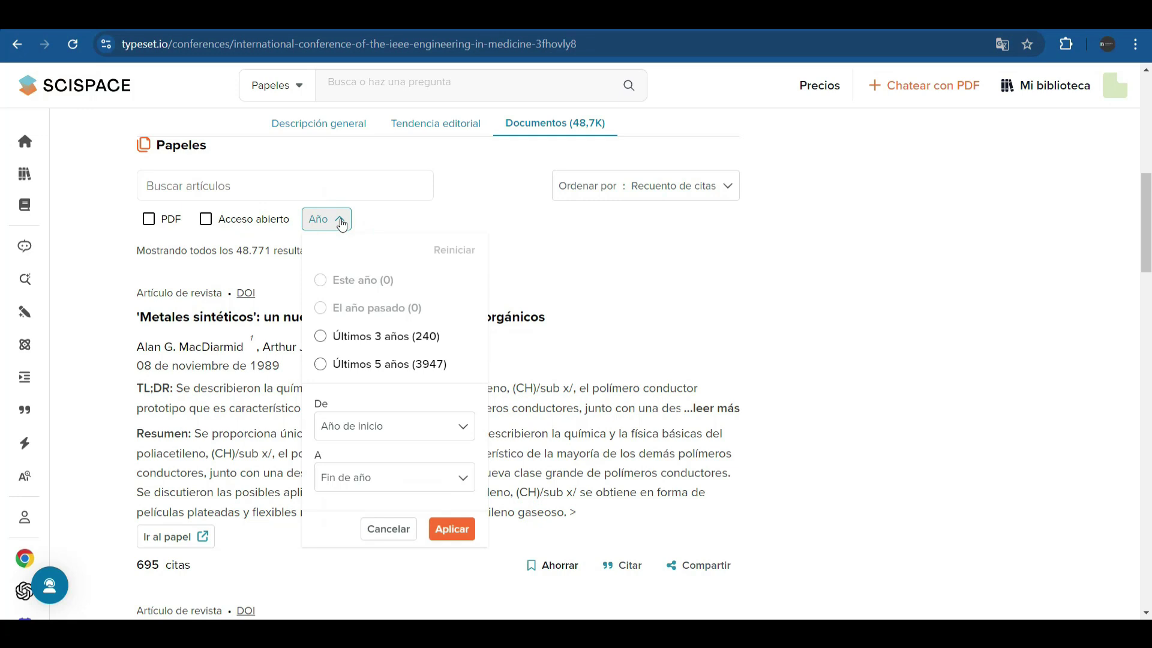
pyautogui.click(323, 337)
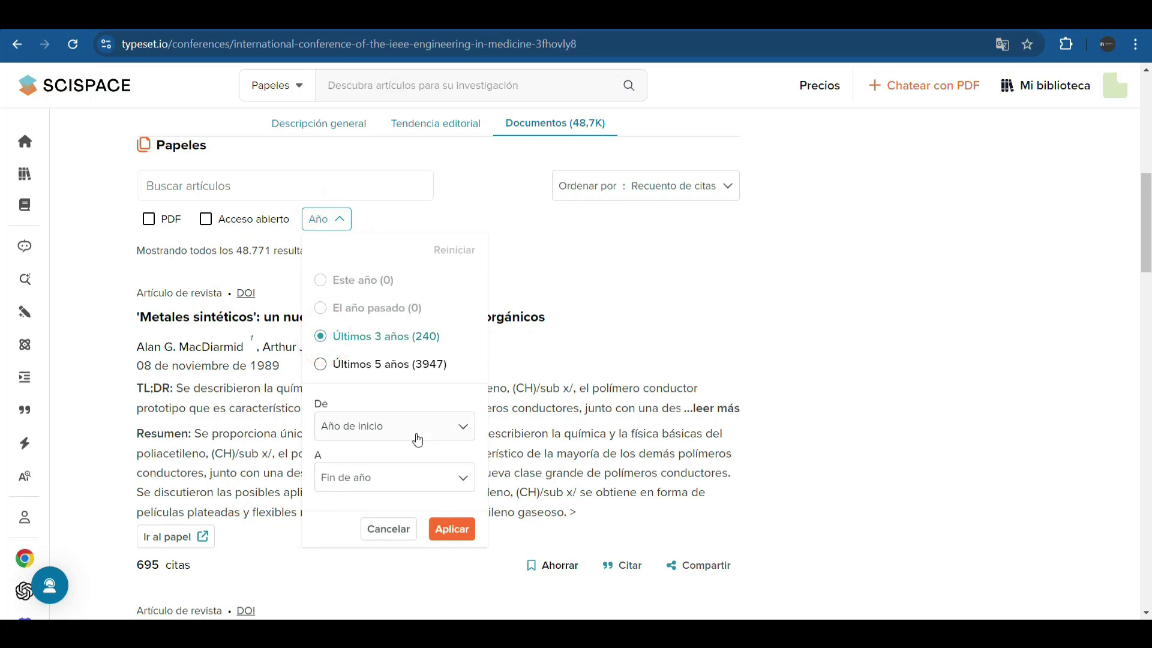
pyautogui.click(452, 528)
pyautogui.click(206, 254)
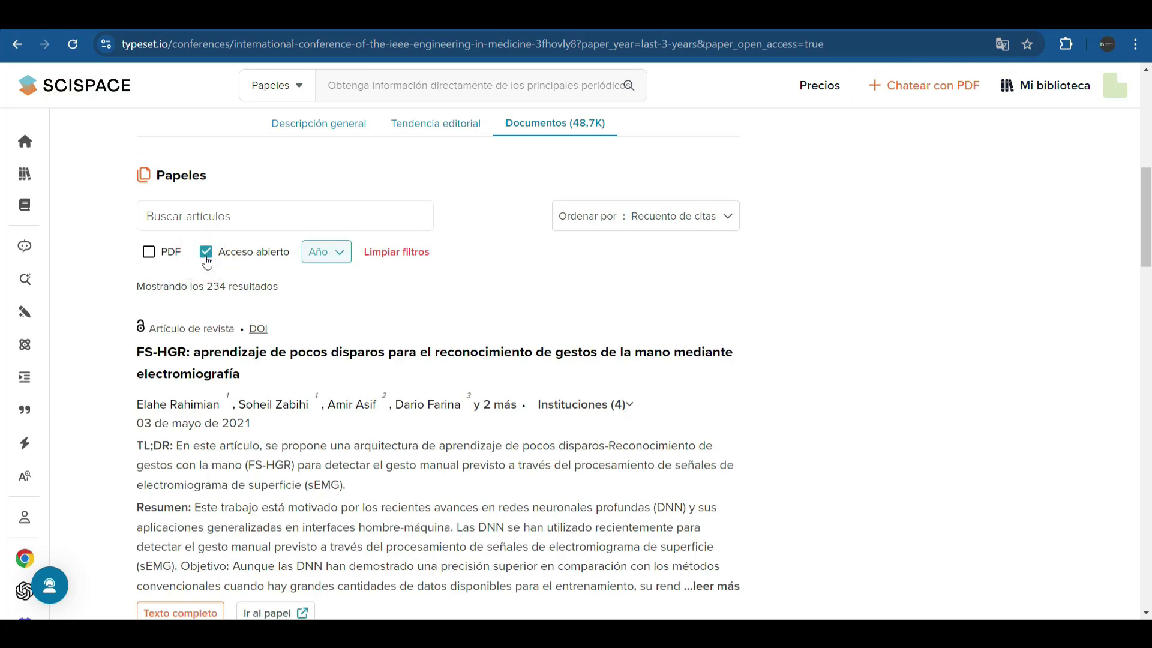
pyautogui.scroll(-1, 228, 258)
pyautogui.scroll(5, 255, 255)
pyautogui.scroll(5, 255, 255)
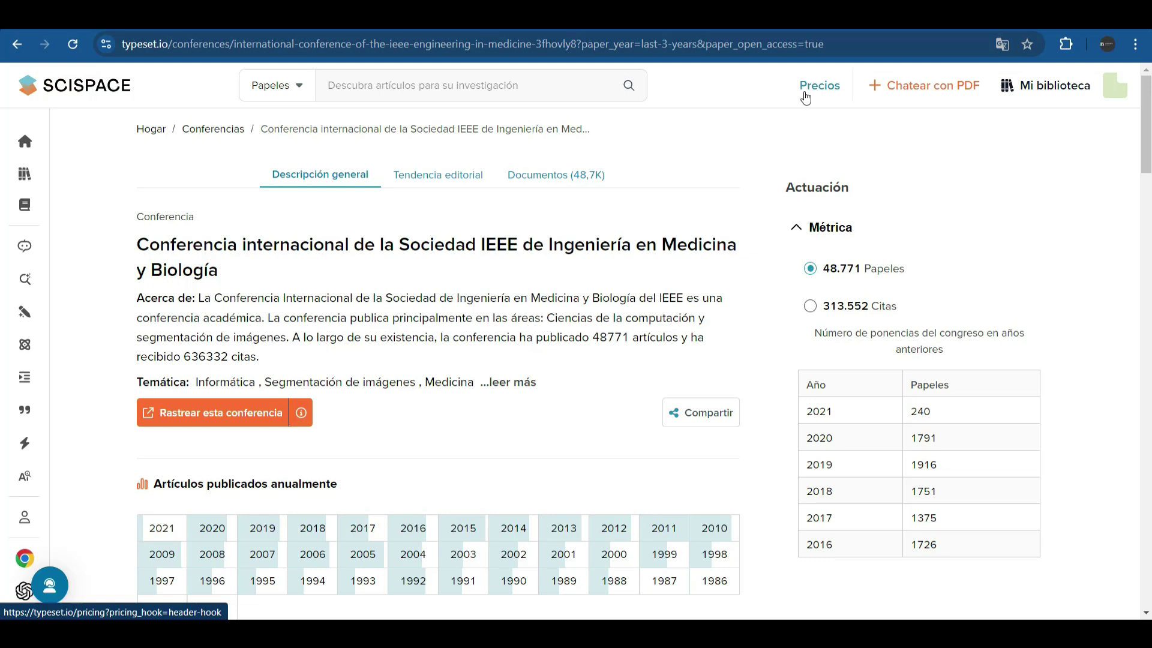
# - Open the Precios page, scroll to Reseñas, and open the first review's original X post
pyautogui.click(806, 98)
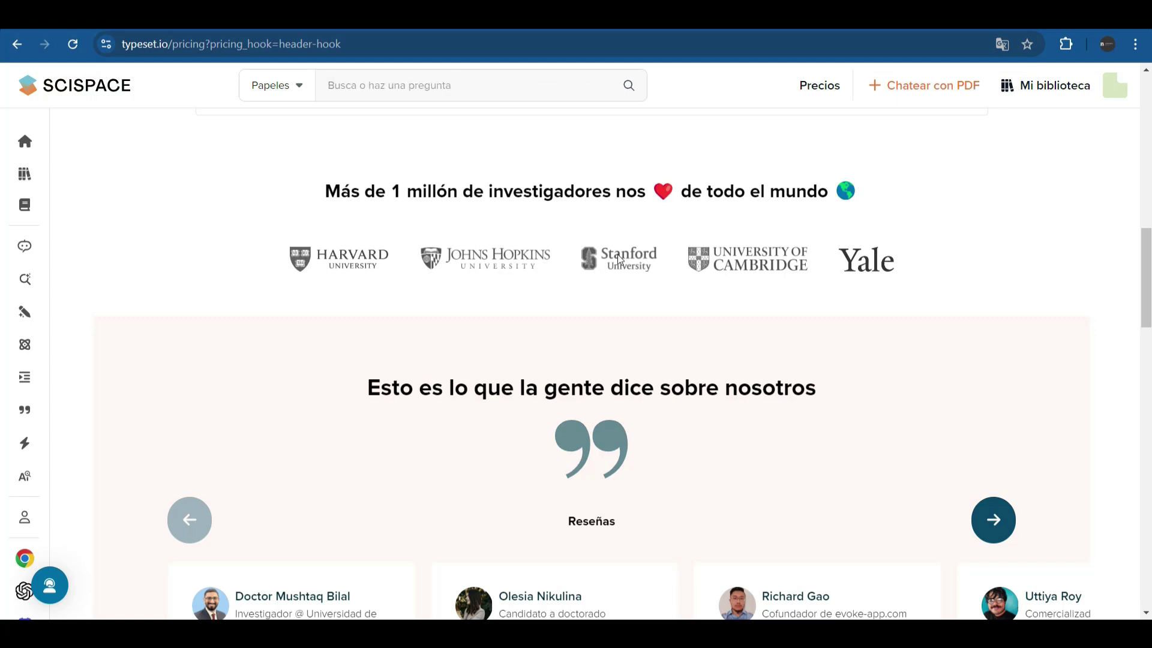
pyautogui.scroll(-5, 619, 259)
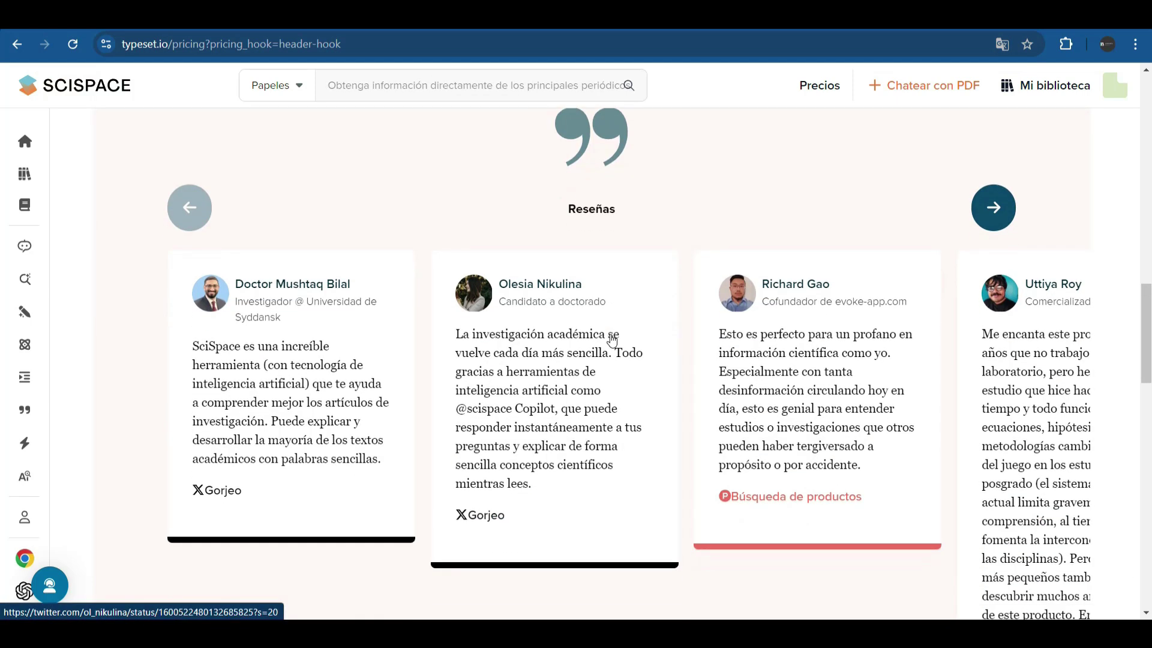
pyautogui.click(275, 349)
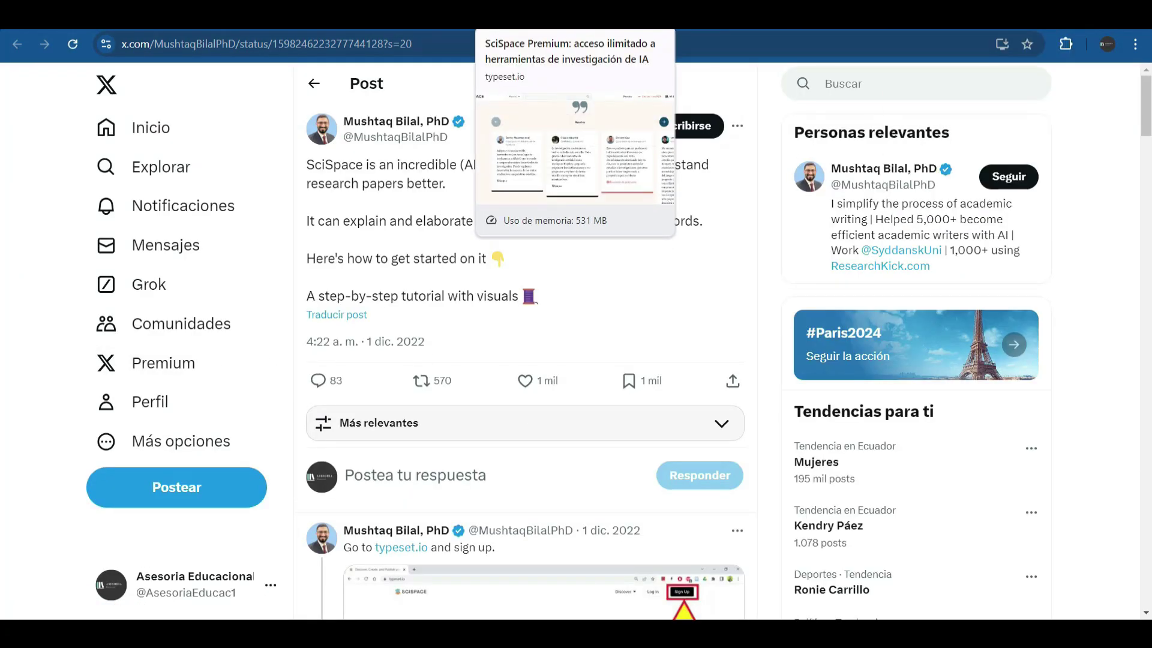
# - Open the second review's X post from the typeset.io tab, then return to the pricing page reviews
pyautogui.click(528, 19)
pyautogui.click(524, 420)
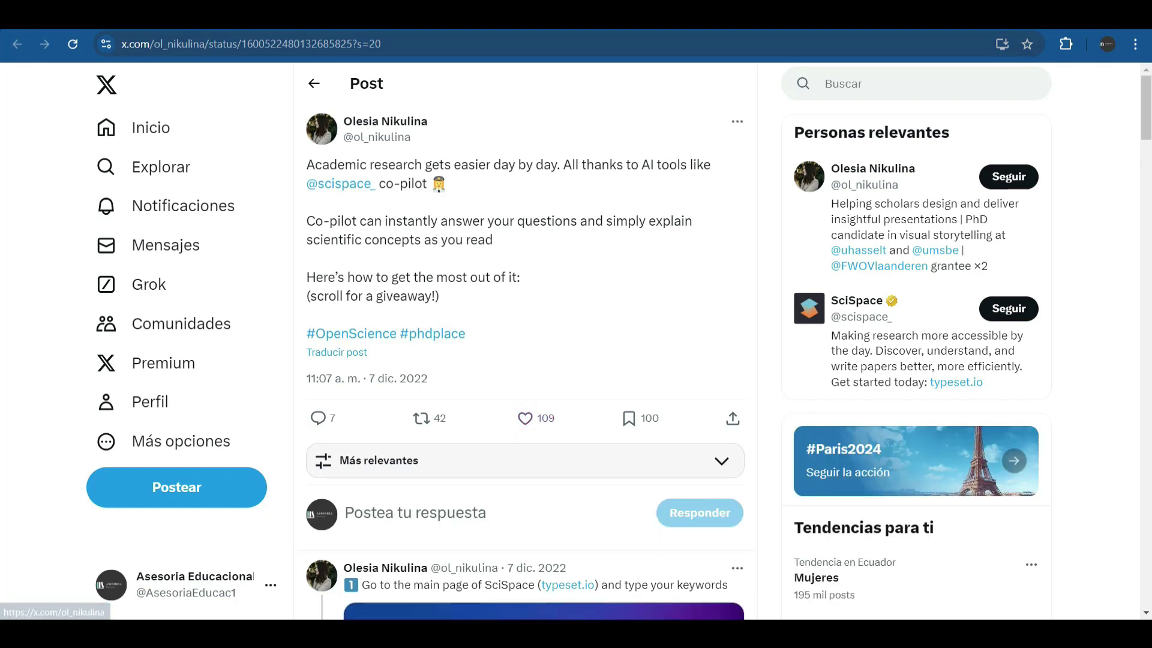
pyautogui.click(666, 18)
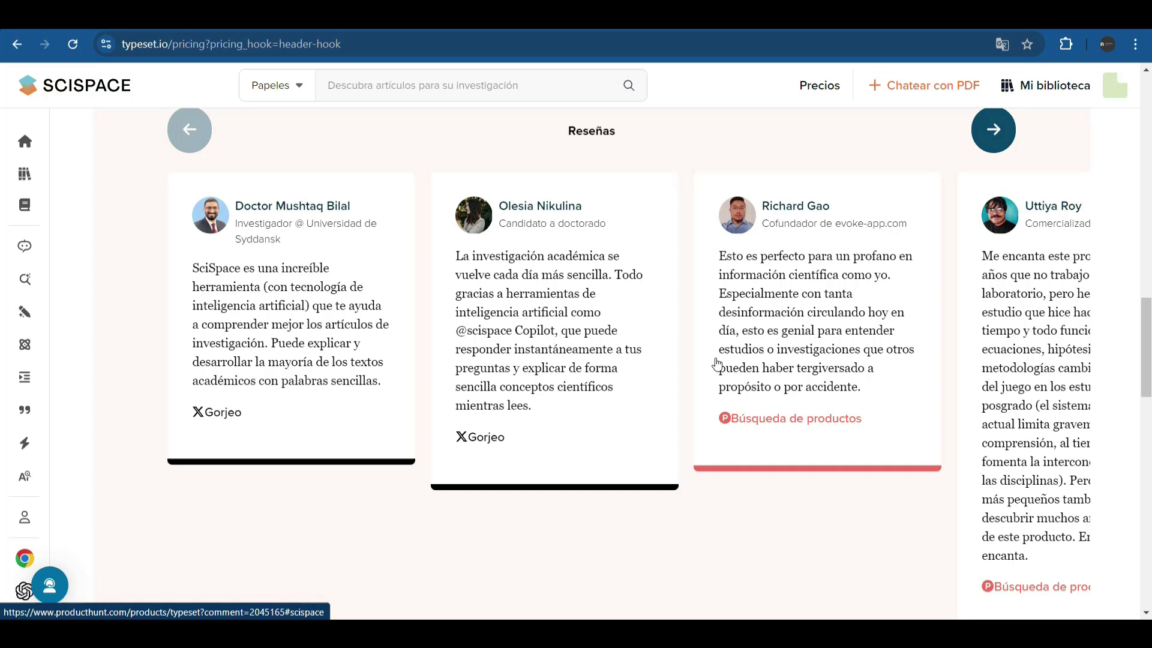
# - Scroll up to the plans table: Básico $0, De primera calidad $12/month, team plans $8 per user
pyautogui.scroll(6, 718, 363)
pyautogui.scroll(12, 718, 363)
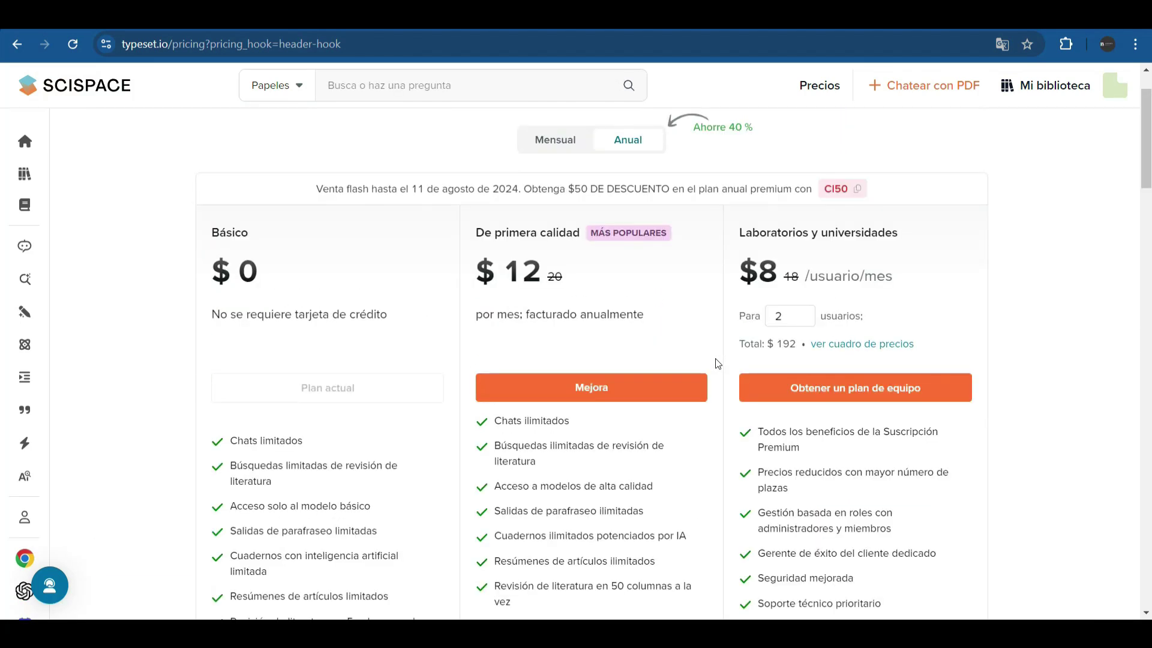